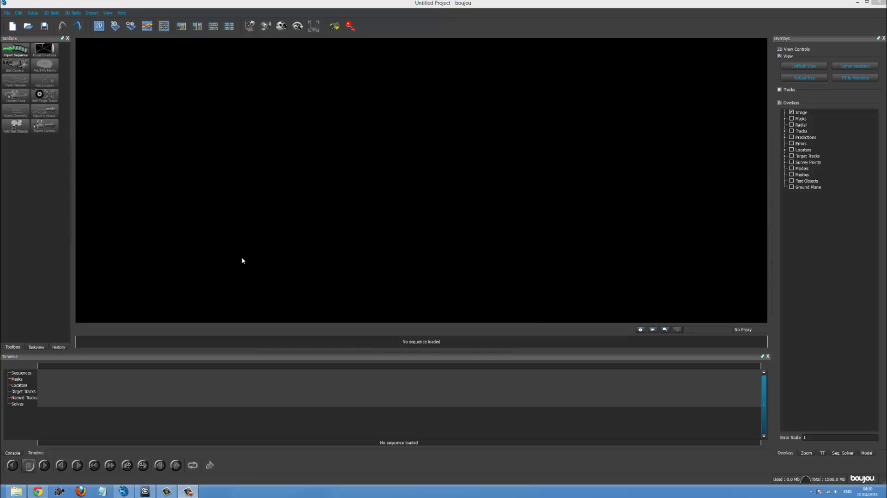
- Bring the empty untitled boujou project window to the front
{"action": "left_click", "coordinate": [217, 15]}
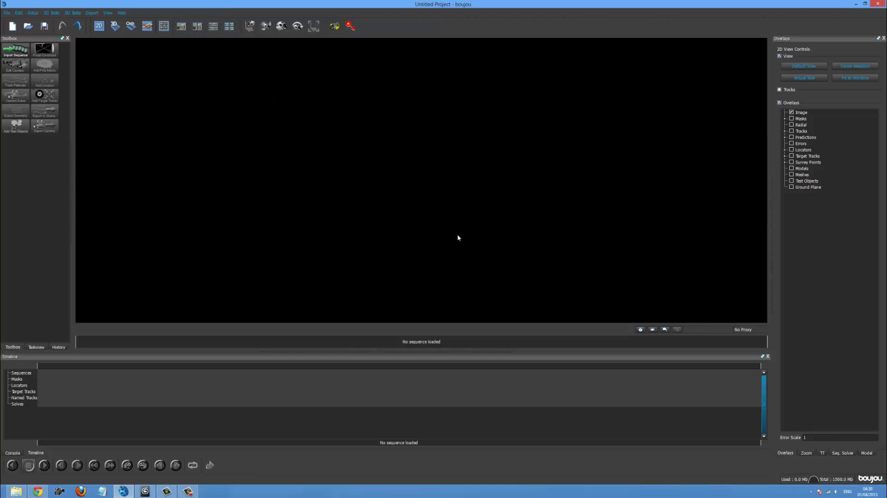
- Switch to the empty 3ds Max 2012 scene and nudge the Perspective view slightly
{"action": "left_click", "coordinate": [145, 491]}
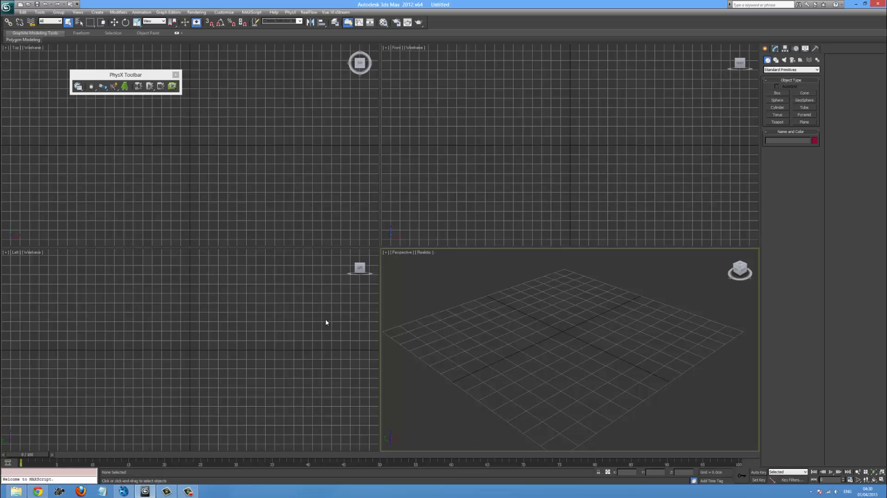
{"action": "middle_click_drag", "start_coordinate": [527, 352], "coordinate": [536, 348]}
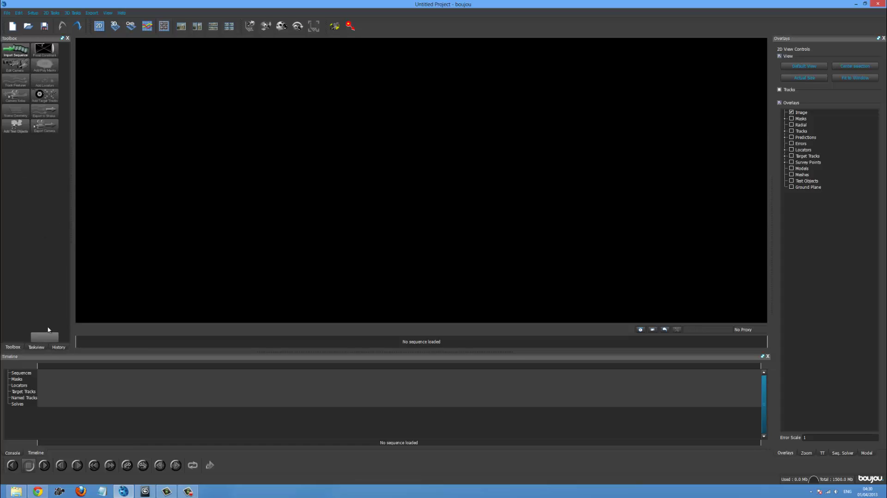
- Glance over the empty task tree and history list, then return to the Toolbox
{"action": "left_click", "coordinate": [37, 347]}
{"action": "left_click", "coordinate": [58, 347]}
{"action": "left_click", "coordinate": [13, 347]}
- Start an image-sequence import and browse to the Desktop TRACK folder on C:
{"action": "left_click", "coordinate": [14, 50]}
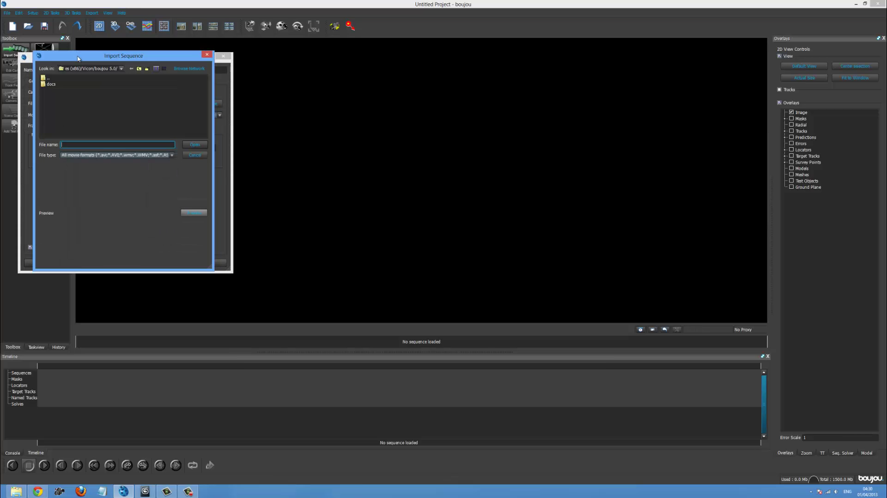
{"action": "left_click_drag", "start_coordinate": [78, 55], "coordinate": [268, 99]}
{"action": "left_click", "coordinate": [312, 113]}
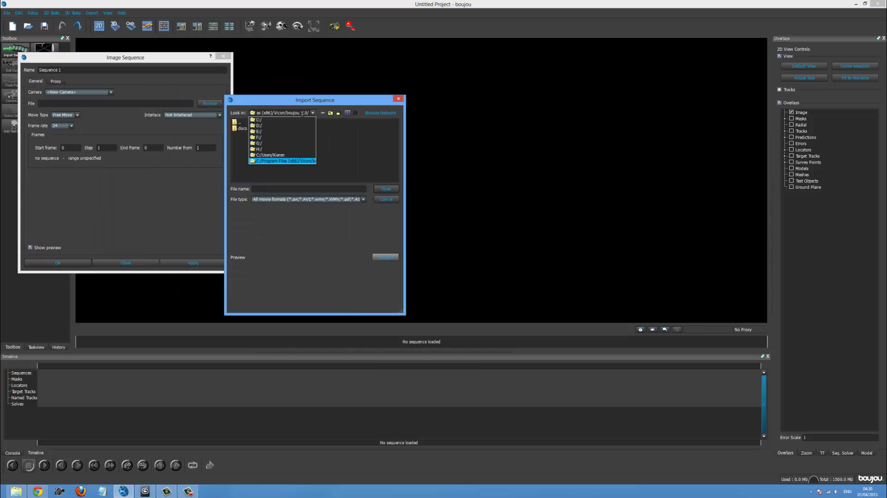
{"action": "left_click", "coordinate": [266, 121]}
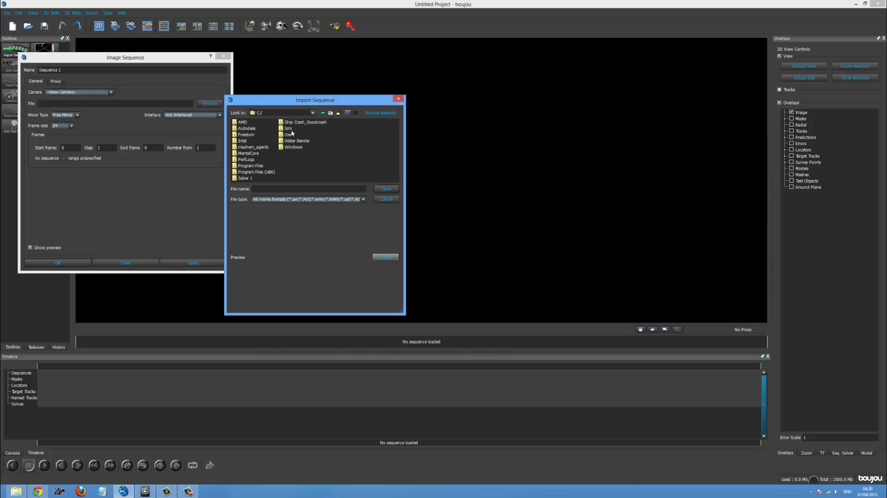
{"action": "double_click", "coordinate": [288, 135]}
{"action": "double_click", "coordinate": [248, 129]}
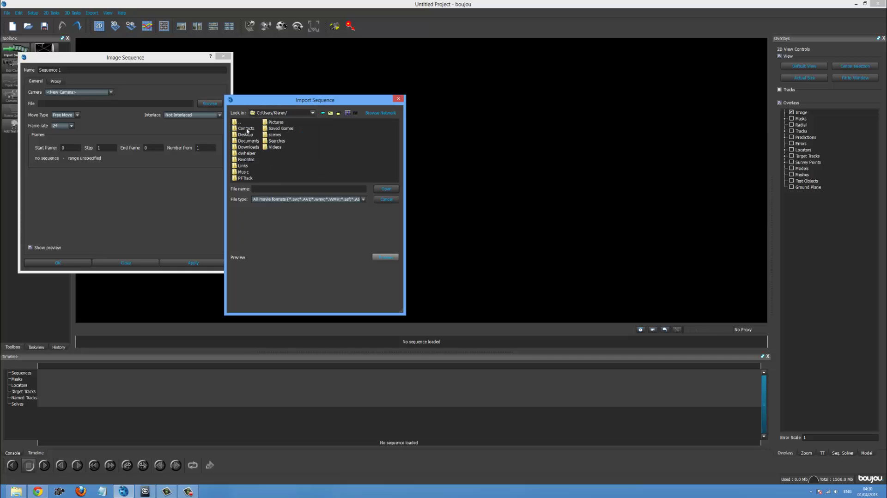
{"action": "left_click", "coordinate": [247, 135]}
{"action": "double_click", "coordinate": [248, 135]}
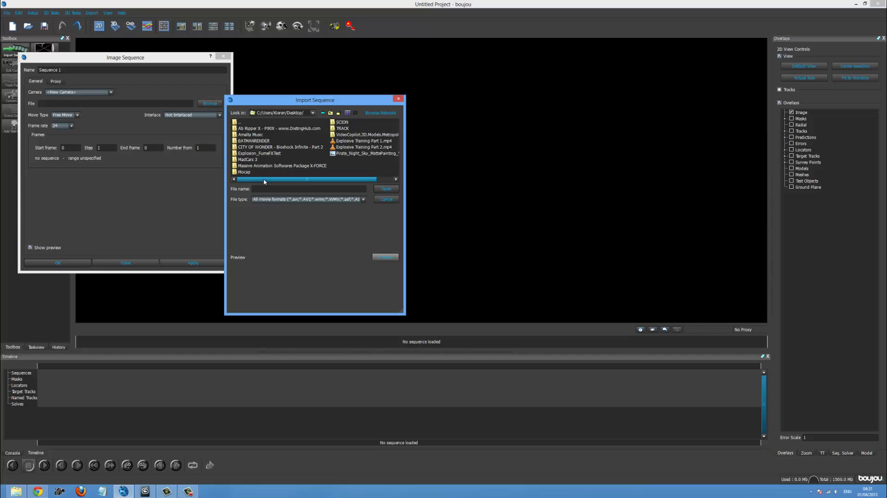
{"action": "left_click", "coordinate": [337, 129]}
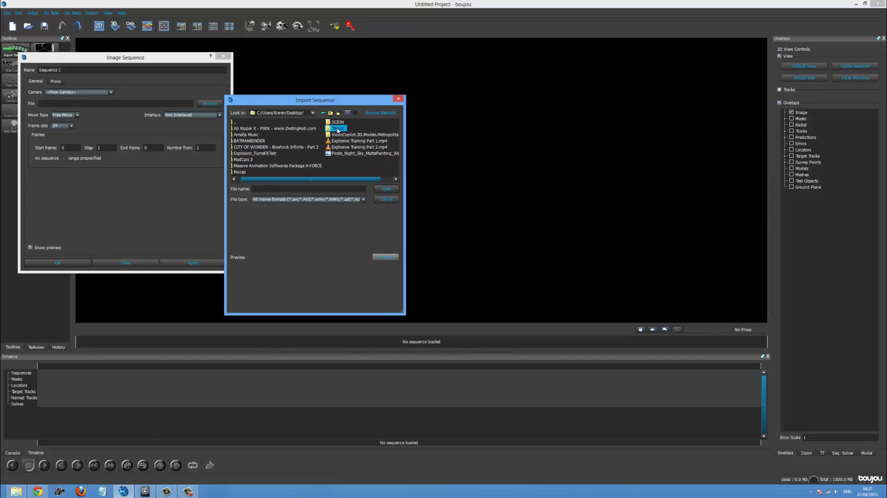
{"action": "double_click", "coordinate": [338, 129]}
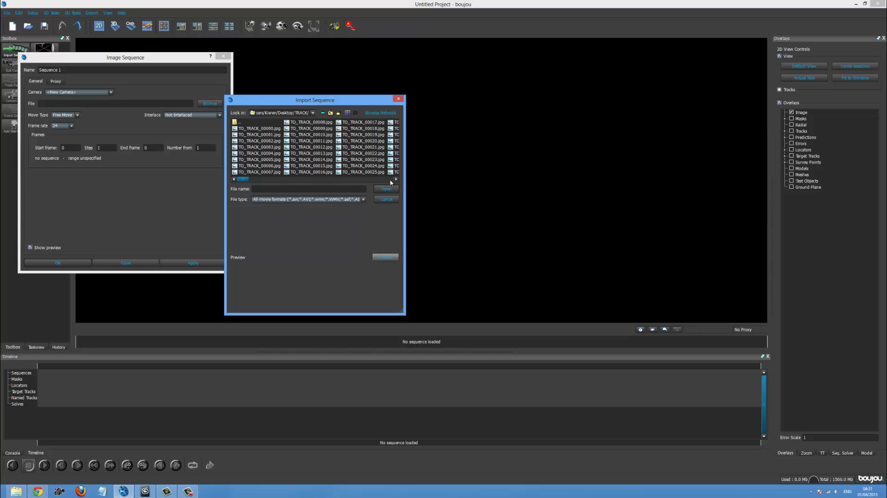
- Import the TO_TRACK JPG frames 0–353 as a sequence with a chosen frame rate
{"action": "double_click", "coordinate": [272, 130]}
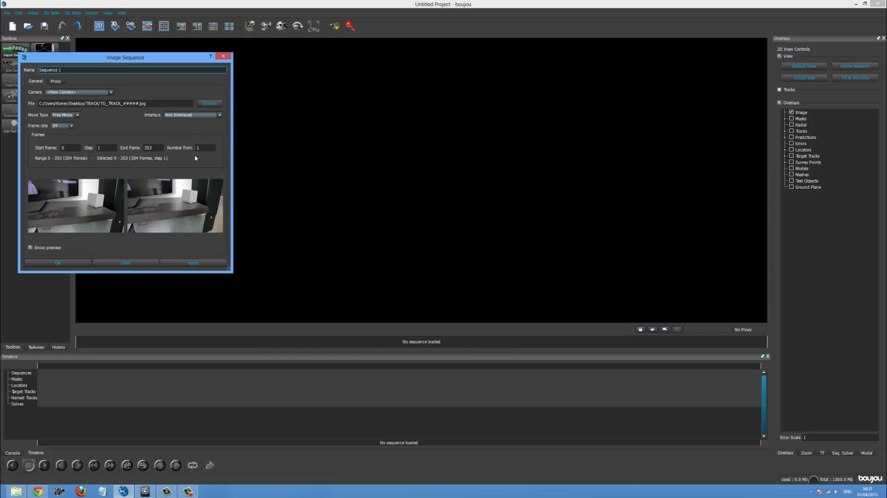
{"action": "left_click_drag", "start_coordinate": [101, 149], "coordinate": [96, 150]}
{"action": "left_click_drag", "start_coordinate": [157, 148], "coordinate": [131, 149]}
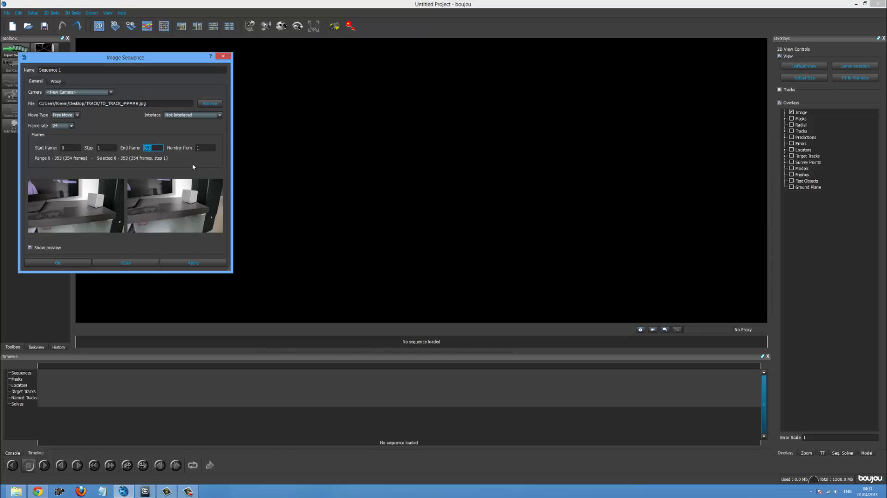
{"action": "left_click", "coordinate": [72, 126]}
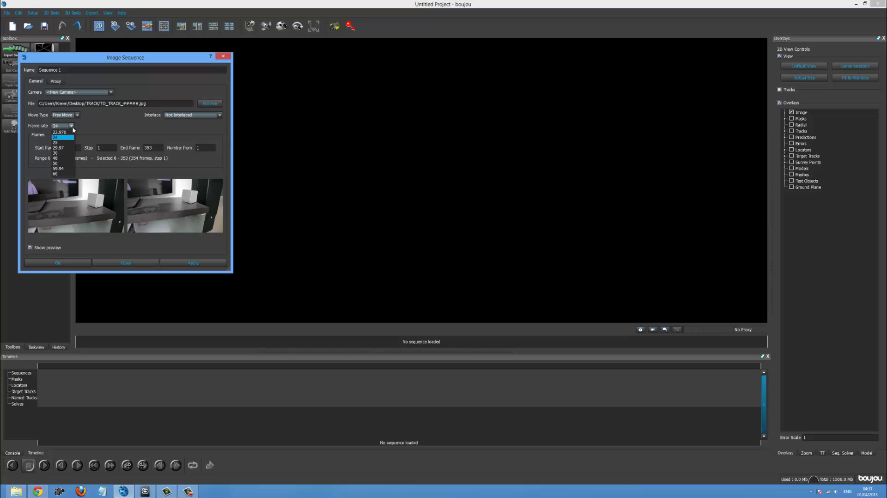
{"action": "left_click", "coordinate": [73, 126]}
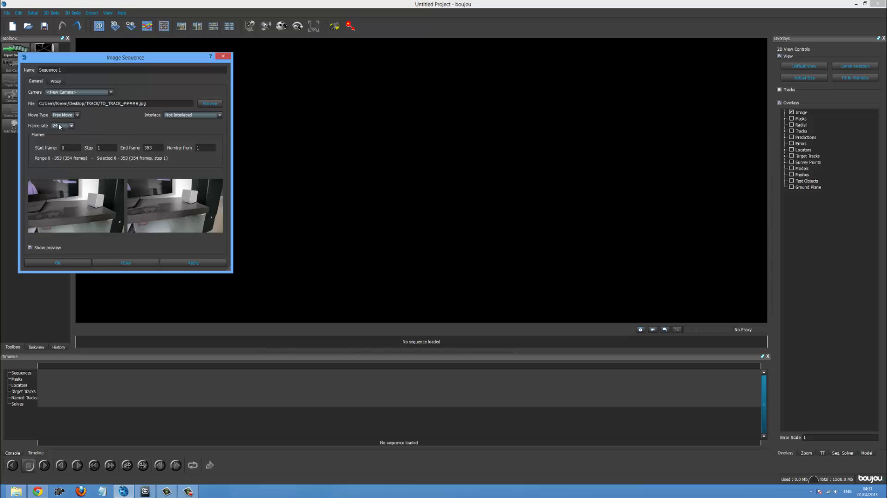
{"action": "left_click", "coordinate": [71, 126]}
{"action": "left_click", "coordinate": [67, 133]}
{"action": "left_click", "coordinate": [179, 264]}
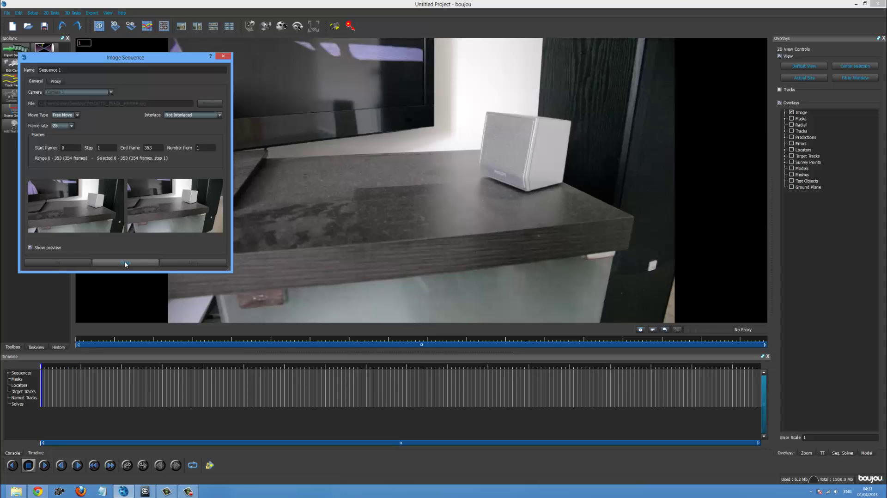
- Load the sequence into the project and scrub the footage to frame 127
{"action": "left_click", "coordinate": [126, 263]}
{"action": "left_click", "coordinate": [127, 263]}
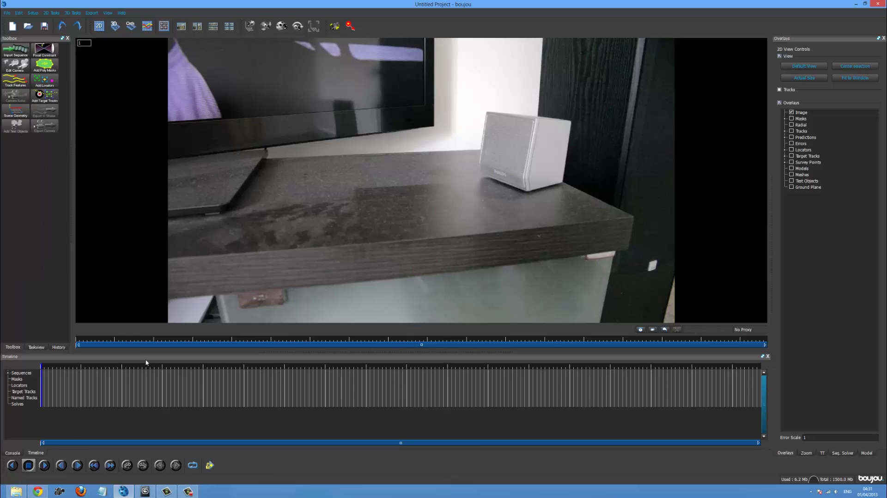
{"action": "left_click", "coordinate": [19, 385]}
{"action": "mouse_move", "coordinate": [43, 383]}
{"action": "left_mouse_down"}
{"action": "mouse_move", "coordinate": [567, 379]}
{"action": "mouse_move", "coordinate": [610, 394]}
{"action": "mouse_move", "coordinate": [697, 394]}
{"action": "mouse_move", "coordinate": [105, 396]}
{"action": "mouse_move", "coordinate": [42, 379]}
{"action": "left_mouse_up"}
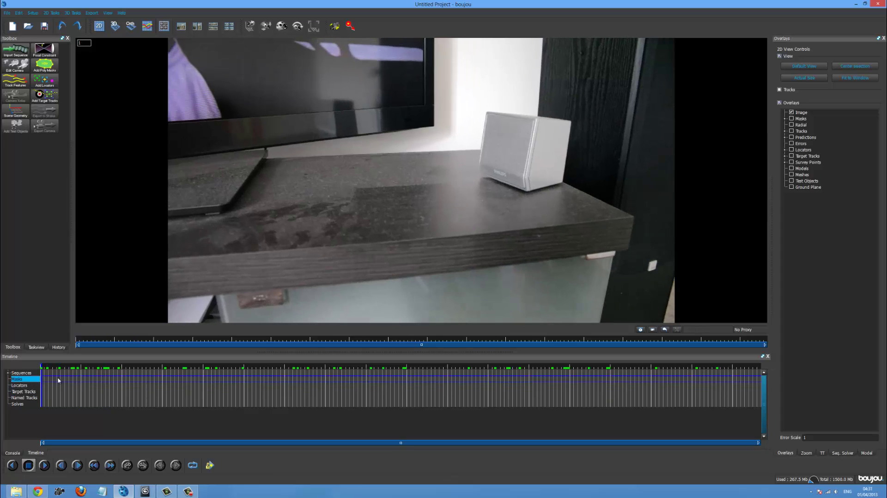
- Change Sequence 1's frame rate under Cameras > Camera 1 to 23.976 fps and apply it
{"action": "left_click", "coordinate": [38, 347]}
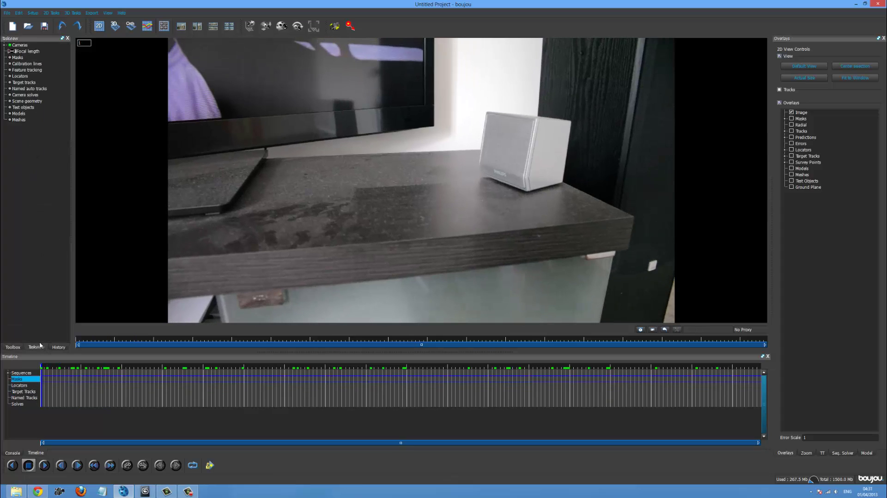
{"action": "left_click", "coordinate": [4, 45]}
{"action": "left_click", "coordinate": [11, 51]}
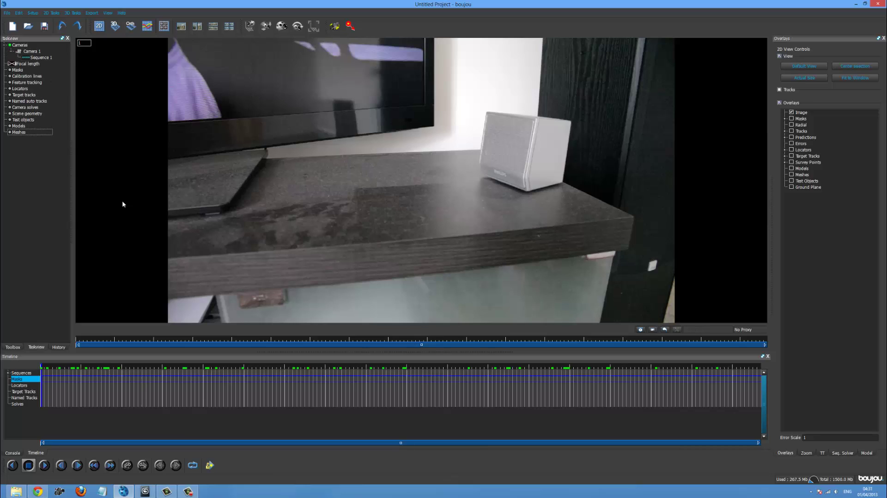
{"action": "double_click", "coordinate": [48, 58]}
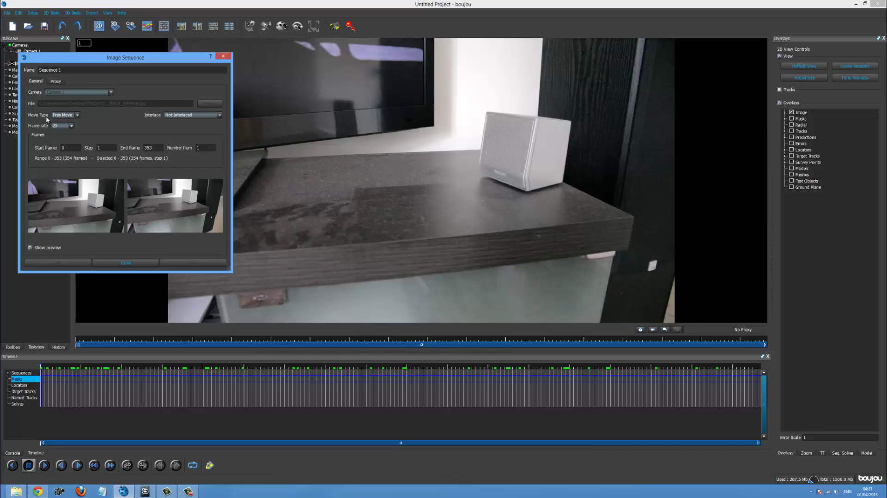
{"action": "left_click", "coordinate": [61, 125]}
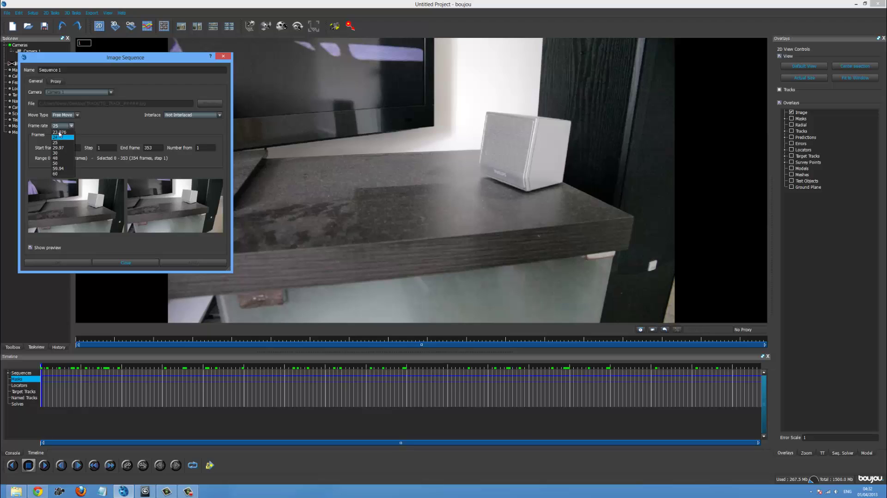
{"action": "left_click", "coordinate": [60, 134]}
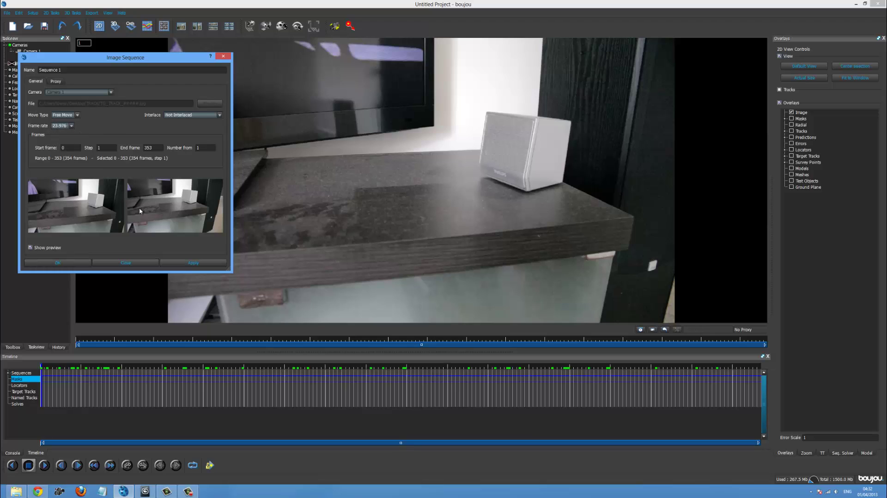
{"action": "left_click", "coordinate": [192, 262]}
{"action": "left_click", "coordinate": [125, 262]}
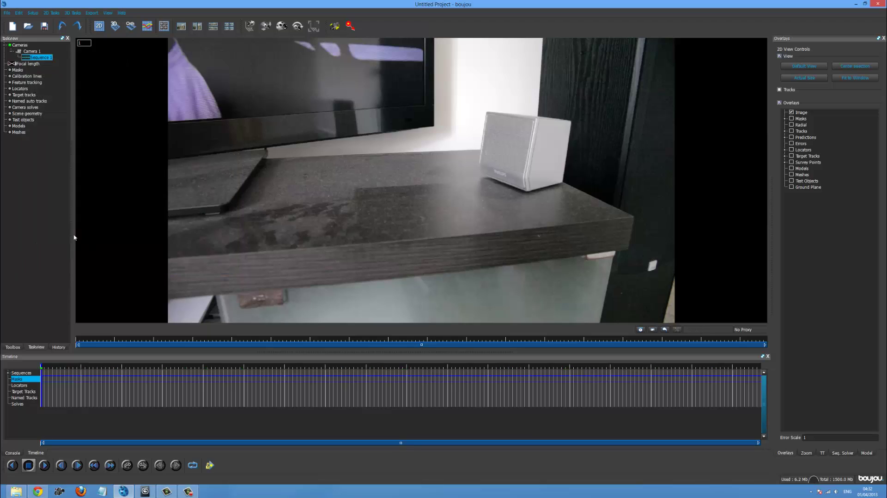
- Recheck Camera 1's settings and reopen Sequence 1's settings
{"action": "double_click", "coordinate": [31, 51]}
{"action": "left_click", "coordinate": [66, 124]}
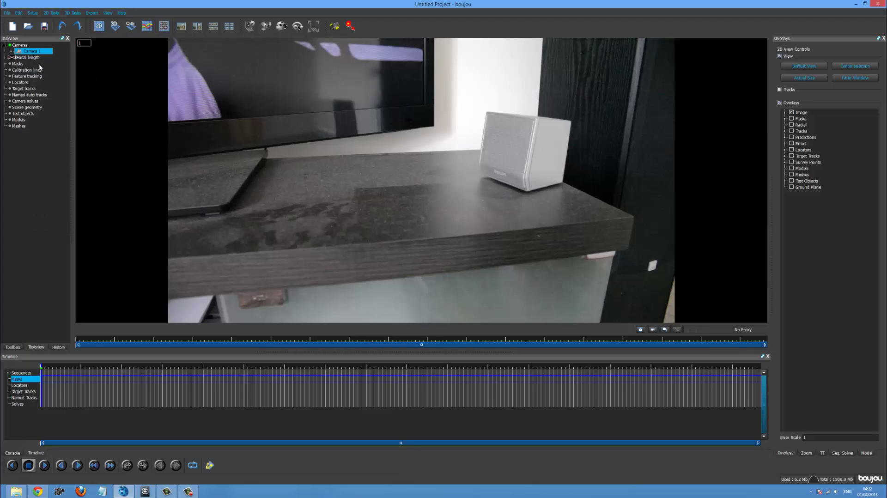
{"action": "left_click", "coordinate": [10, 54]}
{"action": "double_click", "coordinate": [24, 63]}
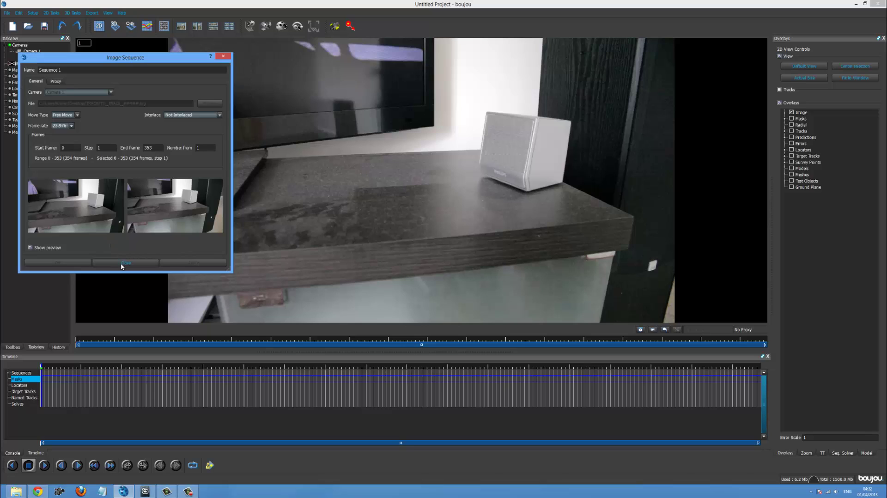
- Open the focal length settings and scrub the footage to frame 85
{"action": "left_click", "coordinate": [123, 262]}
{"action": "double_click", "coordinate": [28, 63]}
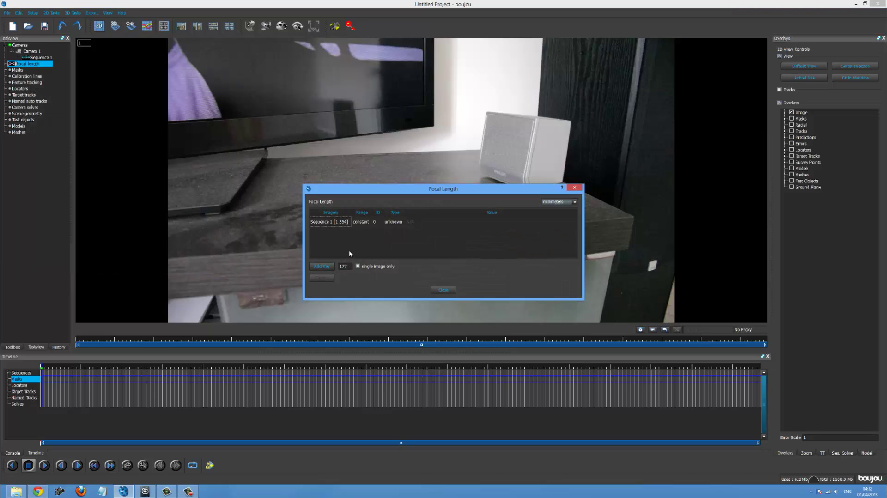
{"action": "left_click", "coordinate": [364, 222]}
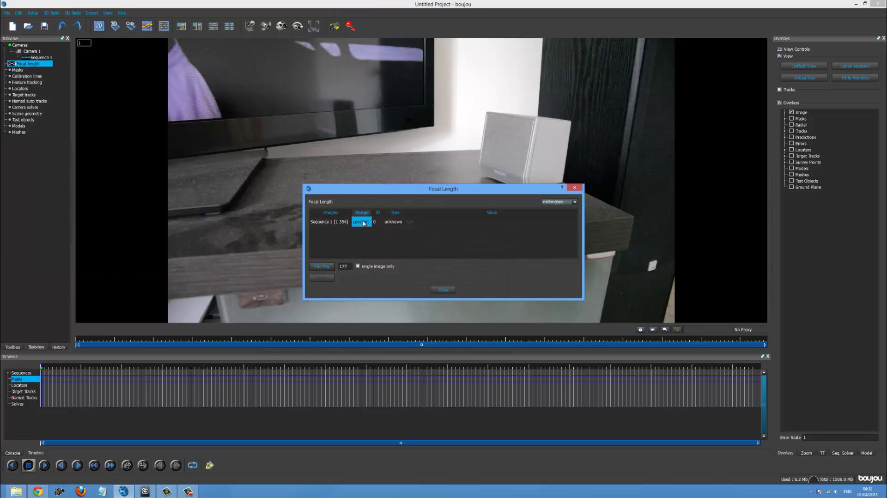
{"action": "mouse_move", "coordinate": [172, 396]}
{"action": "left_mouse_down"}
{"action": "mouse_move", "coordinate": [315, 395]}
{"action": "mouse_move", "coordinate": [182, 398]}
{"action": "left_mouse_up"}
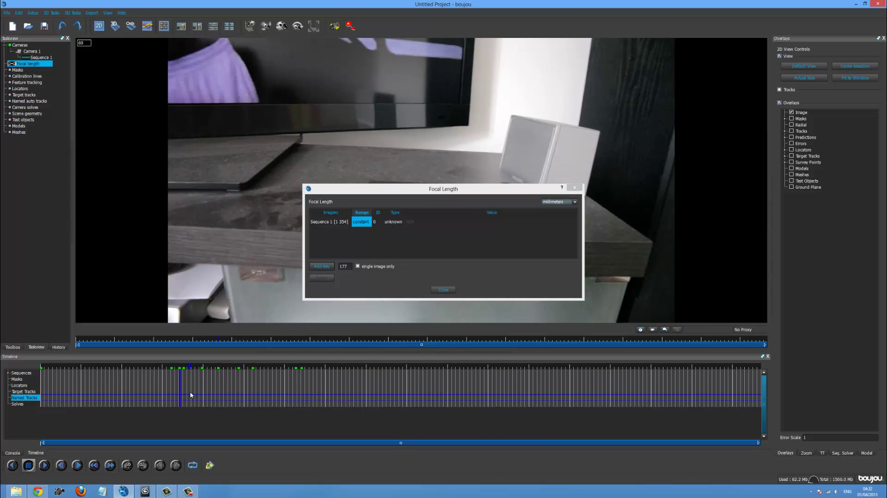
{"action": "left_click", "coordinate": [213, 391]}
- Review the constant/varying focal length range, leave it constant, and return to the Toolbox
{"action": "left_click", "coordinate": [363, 223]}
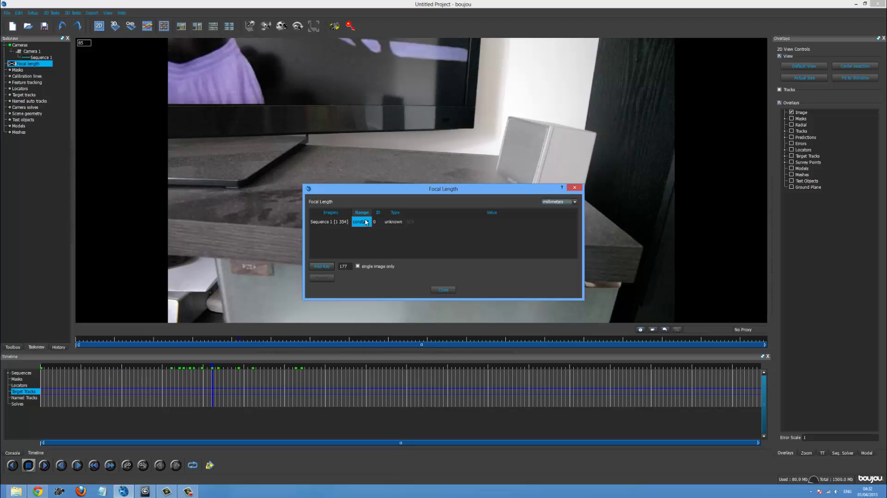
{"action": "left_click", "coordinate": [366, 225]}
{"action": "left_click", "coordinate": [368, 223]}
{"action": "left_click", "coordinate": [443, 290]}
{"action": "left_click", "coordinate": [31, 234]}
{"action": "left_click", "coordinate": [13, 347]}
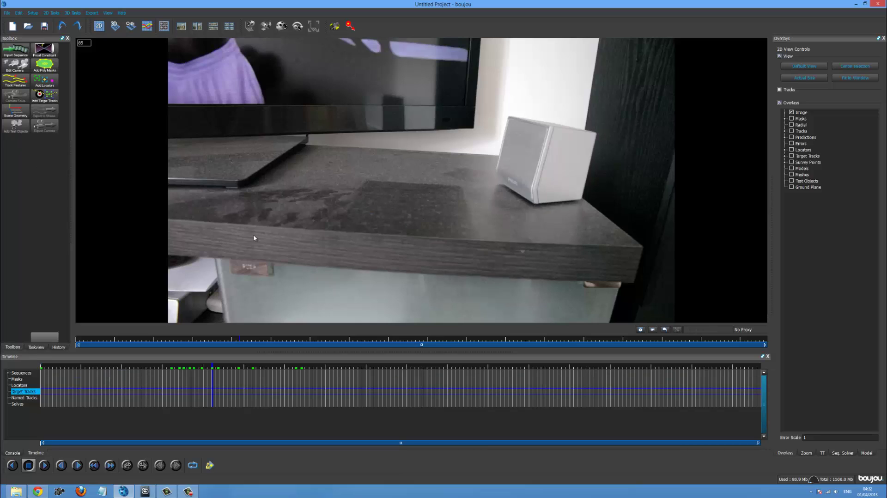
- Run Track Features on the sequence with Fast Tracking enabled under Advanced
{"action": "left_click", "coordinate": [15, 80]}
{"action": "left_click", "coordinate": [82, 150]}
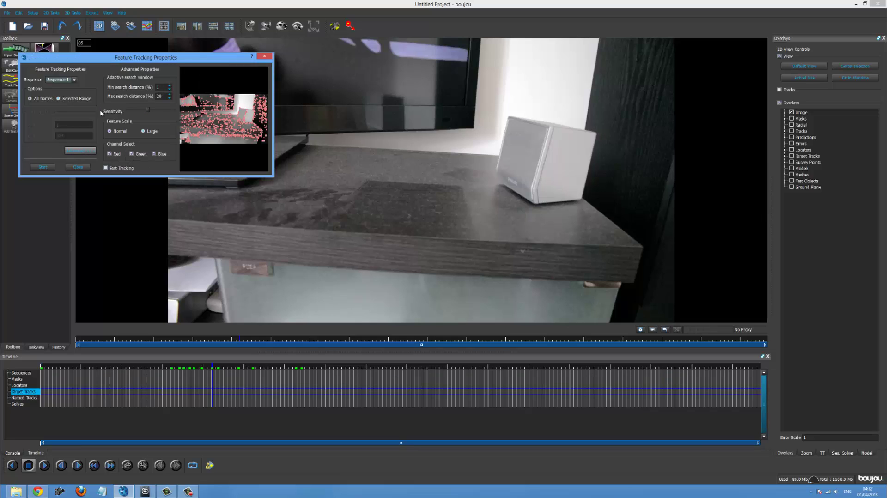
{"action": "left_click", "coordinate": [106, 168]}
{"action": "left_click", "coordinate": [46, 166]}
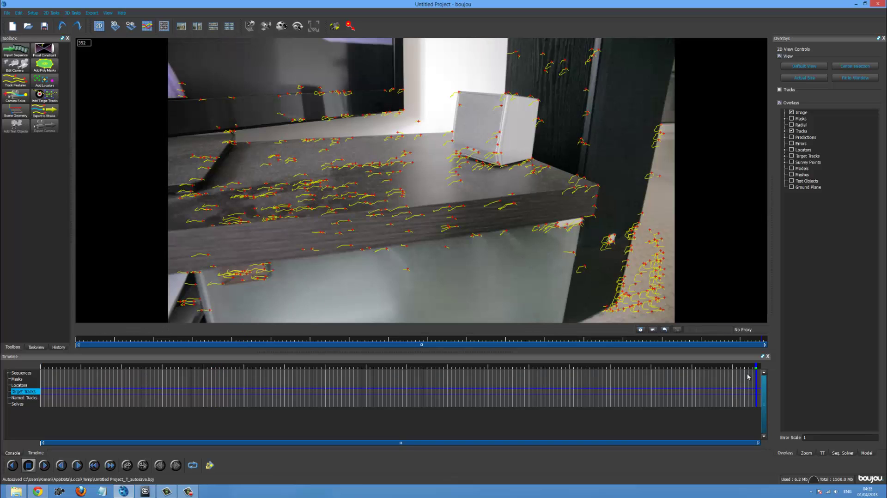
- Scrub the tracked footage back from frame 352 to around frame 33
{"action": "left_click_drag", "start_coordinate": [749, 377], "coordinate": [106, 380]}
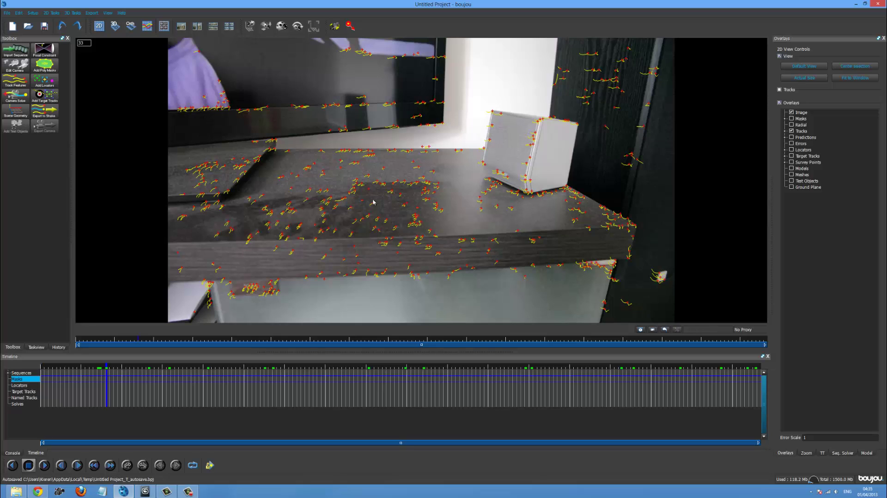
- Run a free-move camera solve on Sequence 1 to create Camera solve 1
{"action": "left_click", "coordinate": [16, 97]}
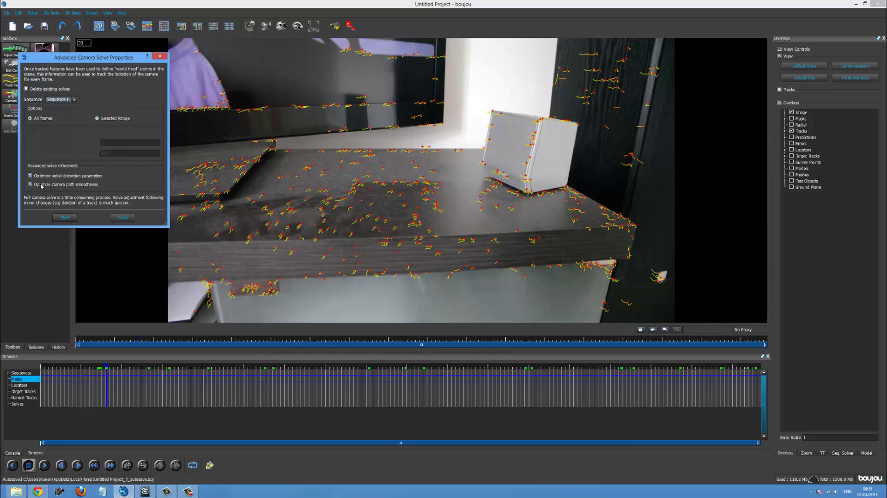
{"action": "left_click", "coordinate": [65, 217]}
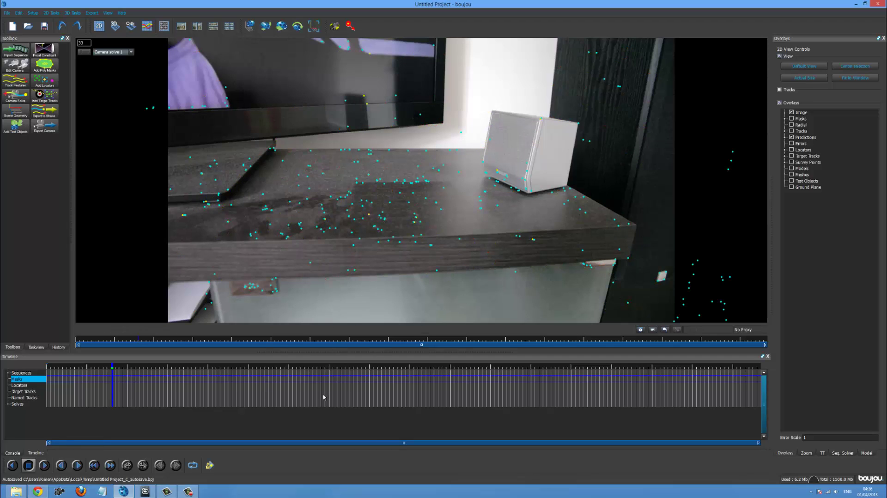
- Scrub back and forth through frames 28–100 checking predicted points stay on the shelf and speaker
{"action": "left_click_drag", "start_coordinate": [323, 397], "coordinate": [481, 407]}
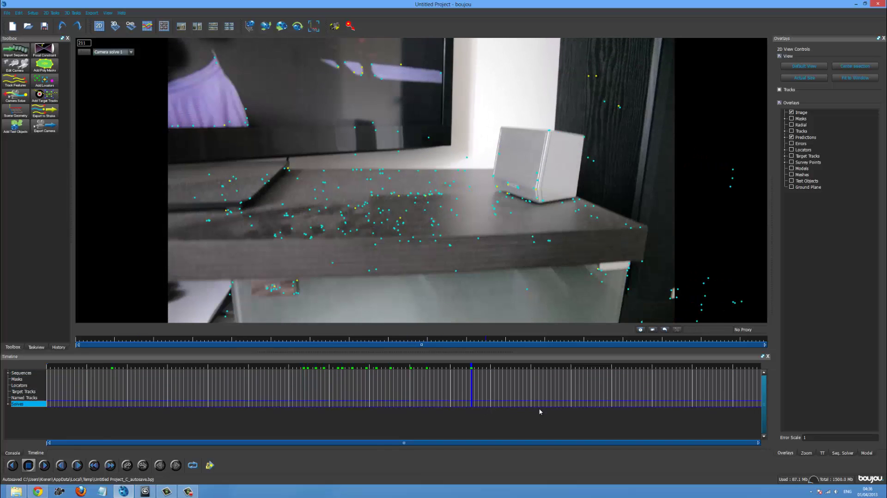
{"action": "left_click_drag", "start_coordinate": [540, 411], "coordinate": [102, 372]}
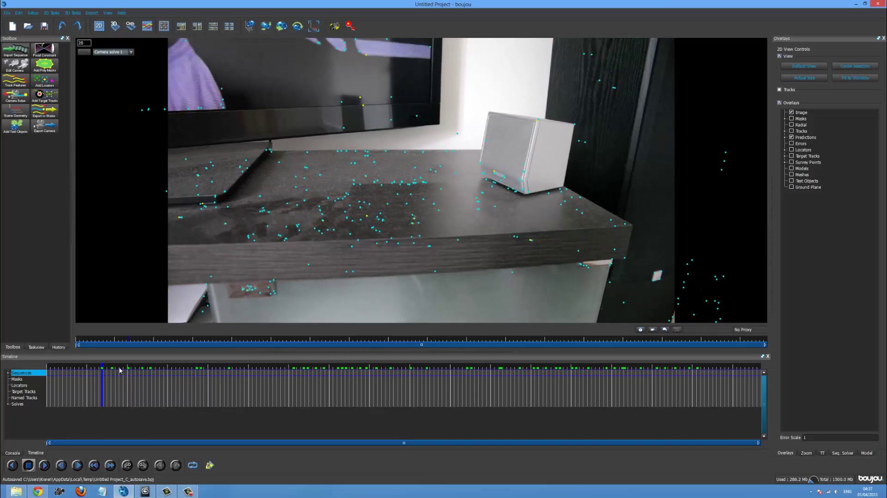
{"action": "left_click_drag", "start_coordinate": [176, 373], "coordinate": [348, 385]}
- Show the solve in 3D and orbit around the point cloud, including edge-on and top-down views
{"action": "left_click", "coordinate": [115, 26]}
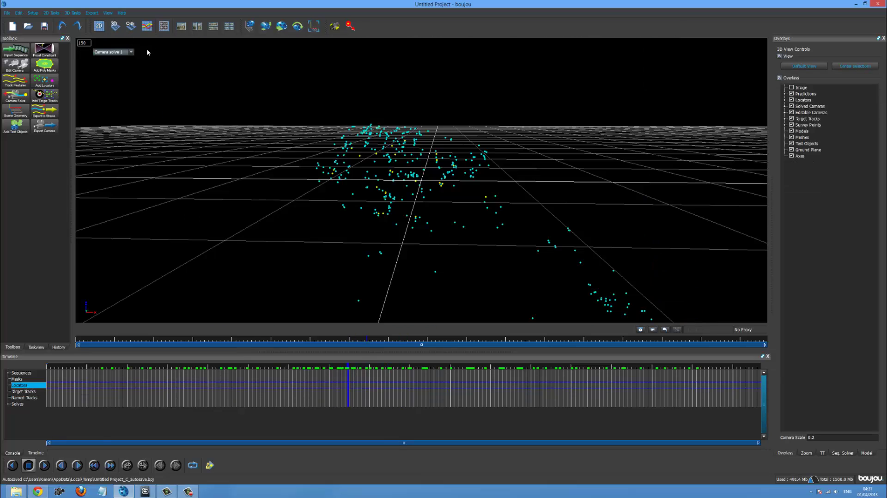
{"action": "left_click_drag", "start_coordinate": [232, 185], "coordinate": [241, 193]}
{"action": "middle_click_drag", "start_coordinate": [257, 198], "coordinate": [398, 224]}
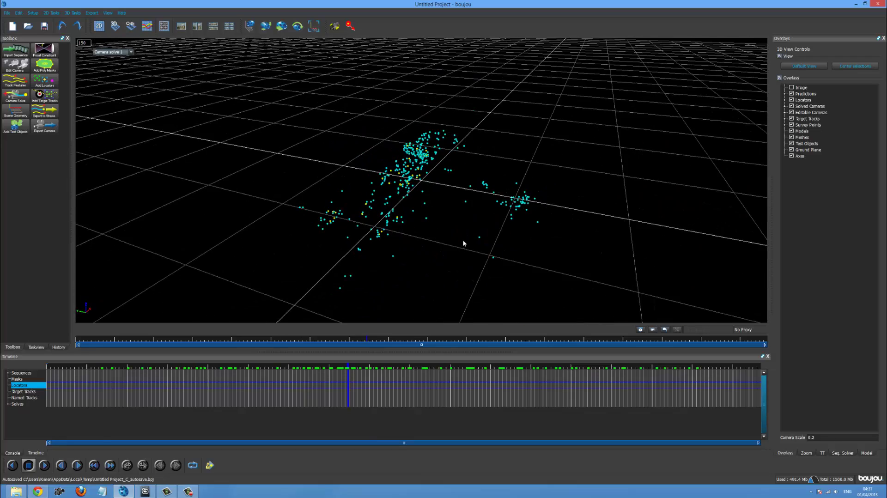
{"action": "middle_click_drag", "start_coordinate": [463, 243], "coordinate": [577, 187]}
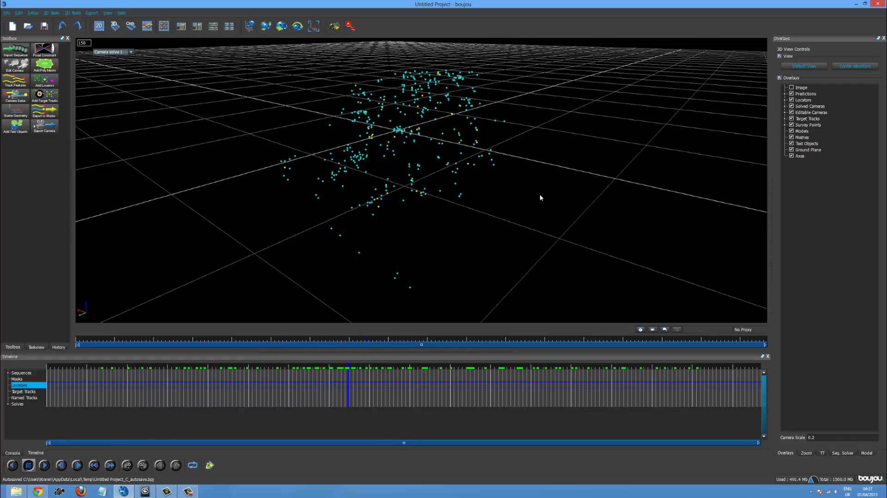
{"action": "middle_click_drag", "start_coordinate": [518, 203], "coordinate": [453, 203]}
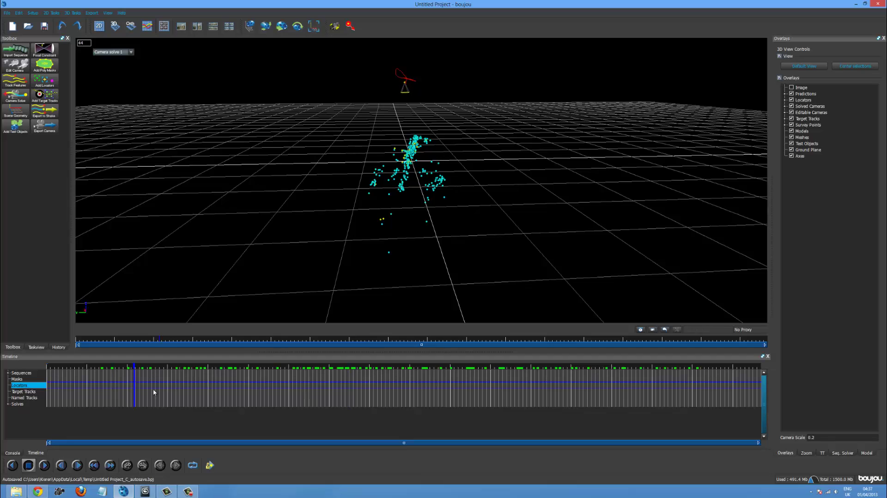
{"action": "middle_click_drag", "start_coordinate": [268, 276], "coordinate": [403, 379]}
- Return to frame 165 and orbit to a flatter view of the solved camera path
{"action": "left_click", "coordinate": [422, 391]}
{"action": "left_click", "coordinate": [518, 403]}
{"action": "left_click", "coordinate": [380, 387]}
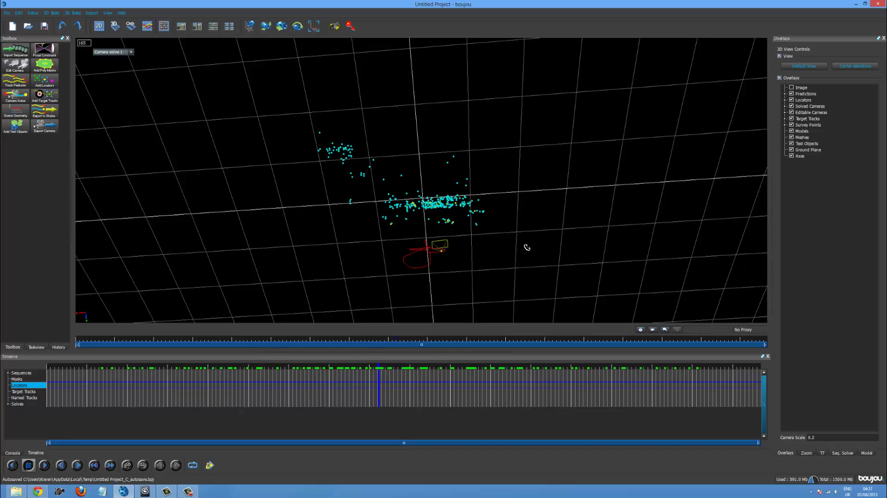
{"action": "middle_click_drag", "start_coordinate": [529, 252], "coordinate": [433, 214]}
{"action": "middle_click_drag", "start_coordinate": [513, 264], "coordinate": [396, 118]}
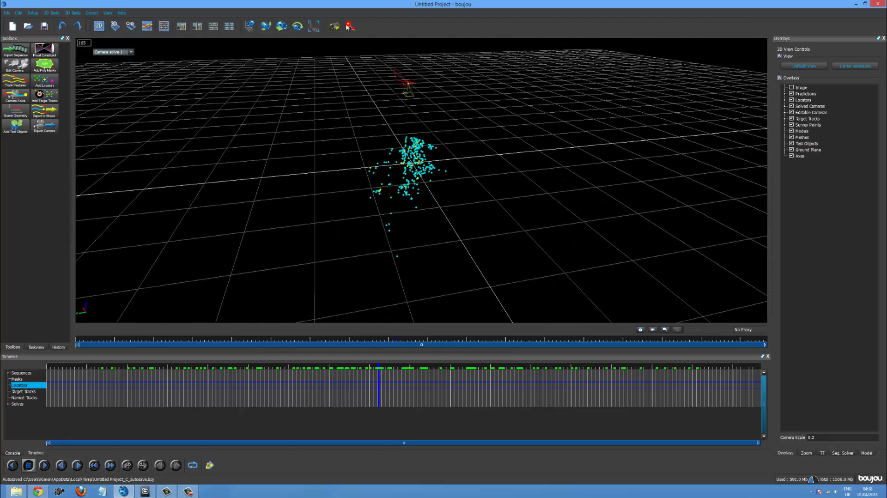
- Rotate the whole solved scene to level the point cloud and camera with the grid
{"action": "left_click", "coordinate": [249, 25]}
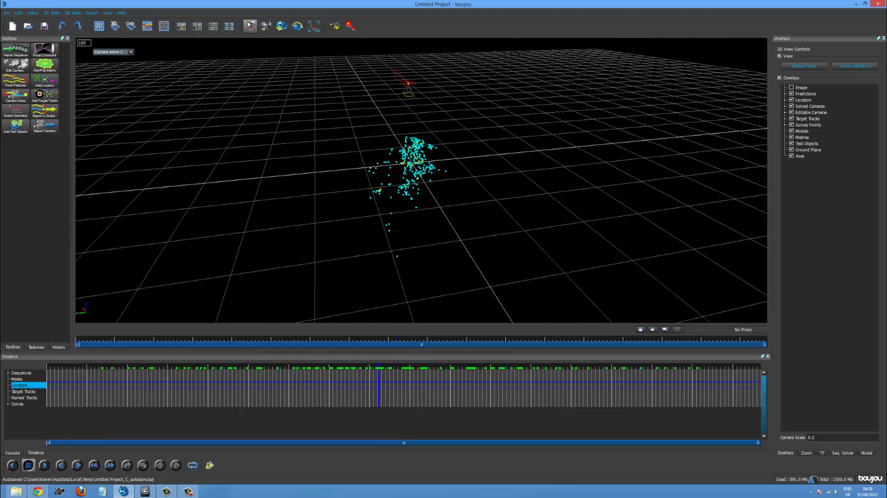
{"action": "left_click", "coordinate": [294, 29]}
{"action": "left_click_drag", "start_coordinate": [391, 134], "coordinate": [377, 174]}
{"action": "left_click_drag", "start_coordinate": [479, 239], "coordinate": [533, 252]}
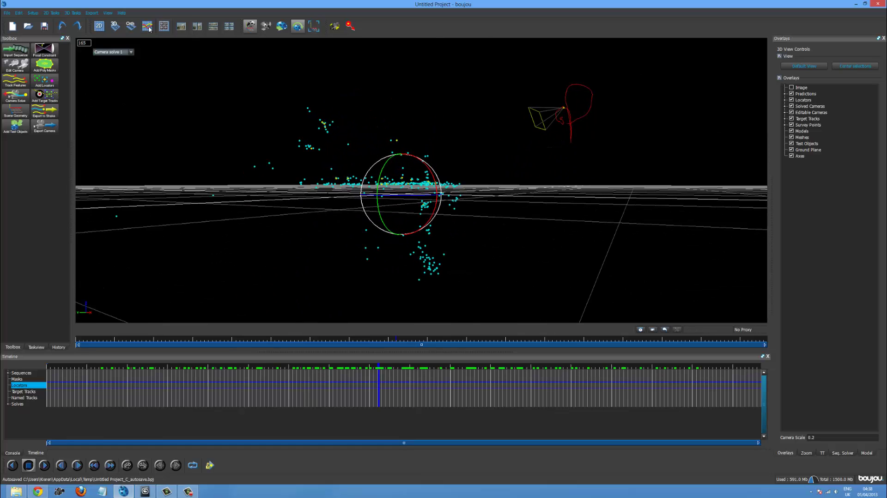
- Move the solved scene down onto the ground plane, checking alignment from different angles
{"action": "left_click", "coordinate": [281, 26]}
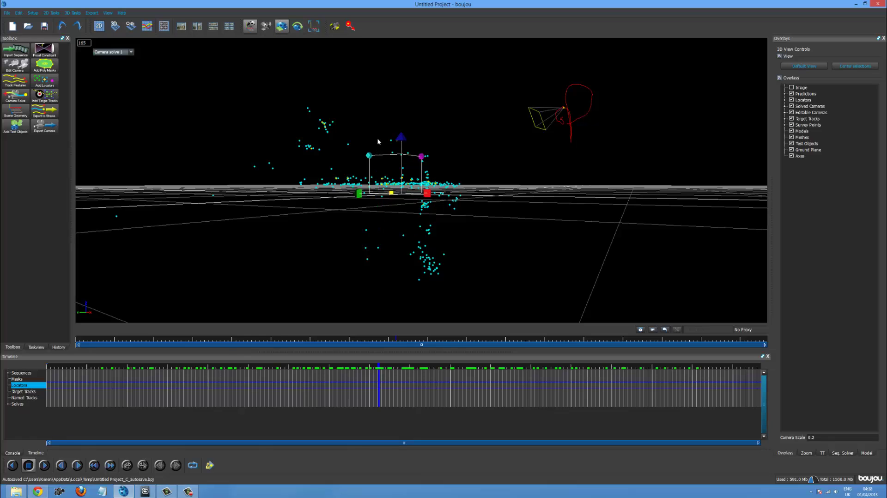
{"action": "left_click_drag", "start_coordinate": [401, 140], "coordinate": [408, 191]}
{"action": "left_click_drag", "start_coordinate": [459, 210], "coordinate": [405, 174]}
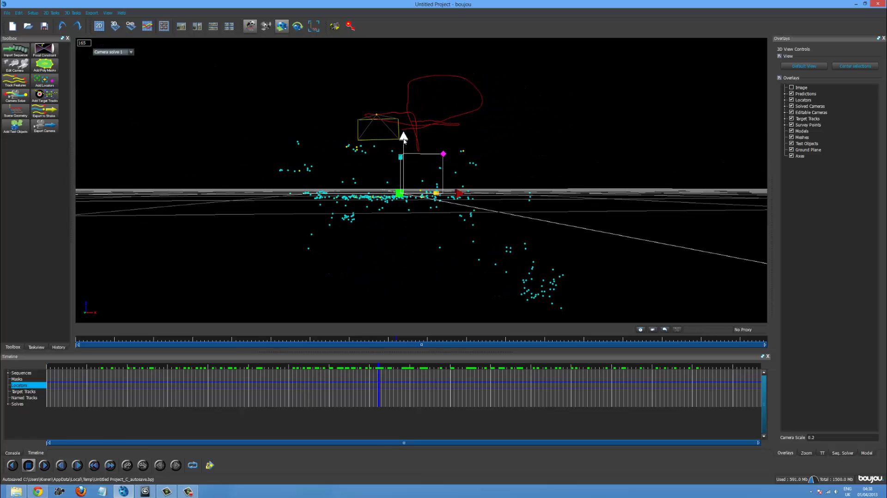
{"action": "left_click_drag", "start_coordinate": [404, 135], "coordinate": [408, 129]}
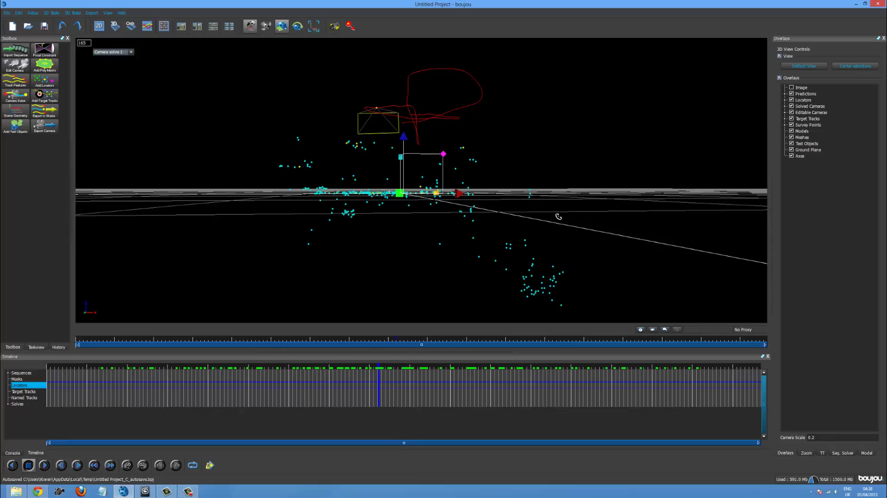
{"action": "left_click_drag", "start_coordinate": [556, 215], "coordinate": [443, 270]}
- Go to frame 139, recheck the alignment, return to the 2D view and bring up 3ds Max
{"action": "left_click_drag", "start_coordinate": [361, 393], "coordinate": [325, 317]}
{"action": "mouse_move", "coordinate": [370, 284]}
{"action": "left_mouse_down"}
{"action": "mouse_move", "coordinate": [489, 279]}
{"action": "mouse_move", "coordinate": [565, 248]}
{"action": "mouse_move", "coordinate": [498, 243]}
{"action": "mouse_move", "coordinate": [531, 291]}
{"action": "mouse_move", "coordinate": [497, 299]}
{"action": "mouse_move", "coordinate": [564, 297]}
{"action": "mouse_move", "coordinate": [503, 283]}
{"action": "left_mouse_up"}
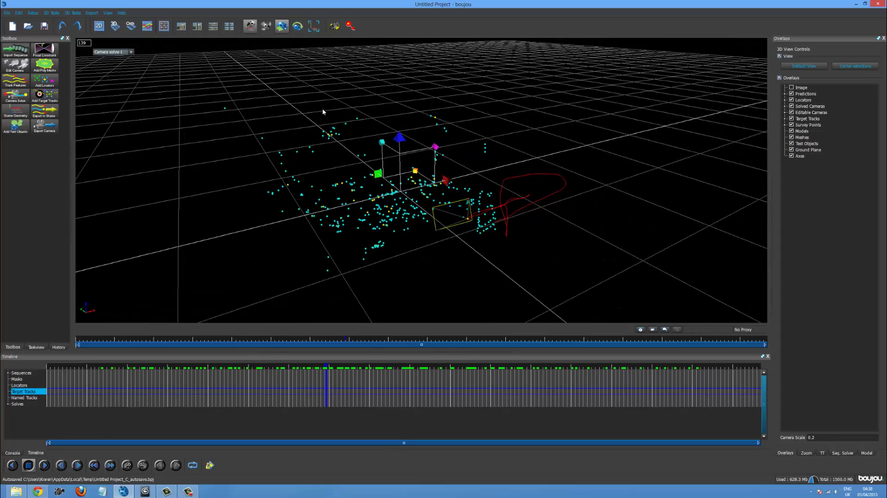
{"action": "left_click", "coordinate": [98, 26]}
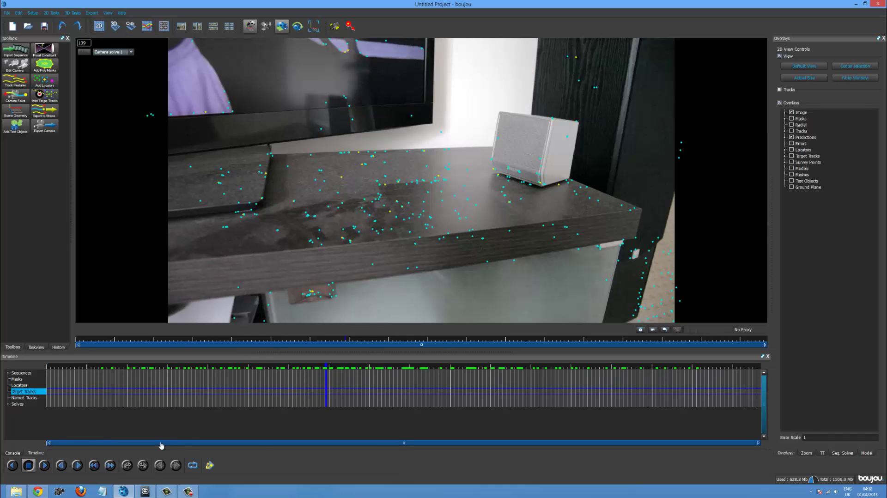
{"action": "left_click", "coordinate": [146, 491]}
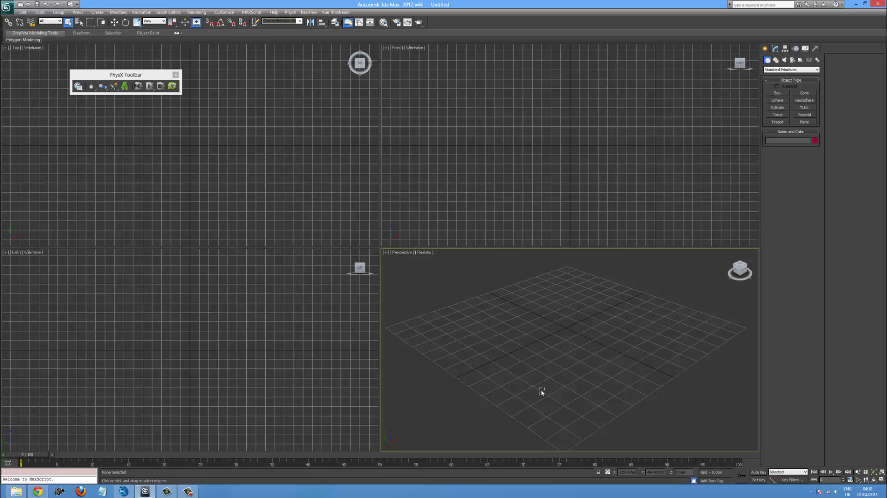
- Orbit 3ds Max's Perspective viewport to look over the empty scene
{"action": "middle_click_drag", "start_coordinate": [543, 394], "coordinate": [526, 398], "text": "alt"}
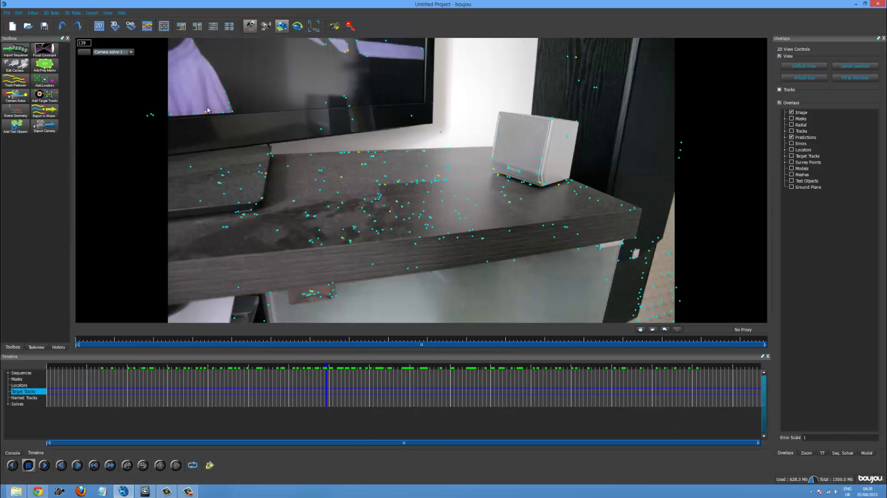
- Open Scene Geometry and select shelf tracks 5370, 5512 and 3115
{"action": "left_click", "coordinate": [71, 14]}
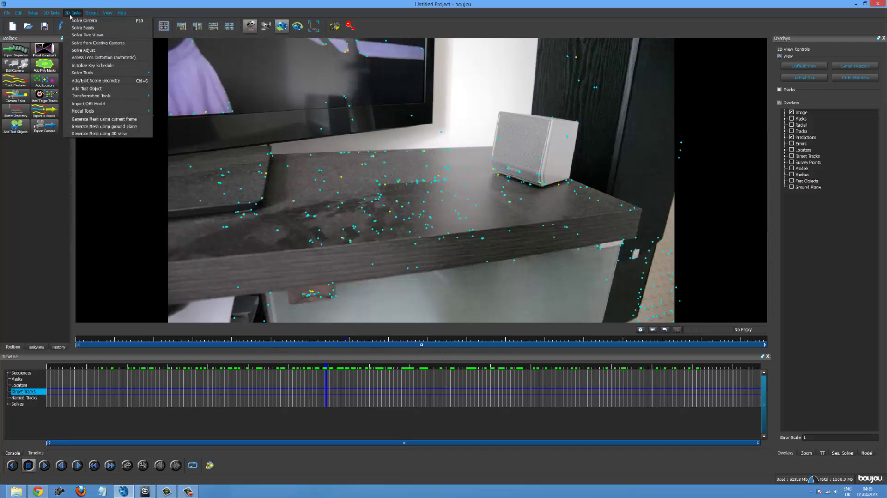
{"action": "left_click", "coordinate": [95, 80]}
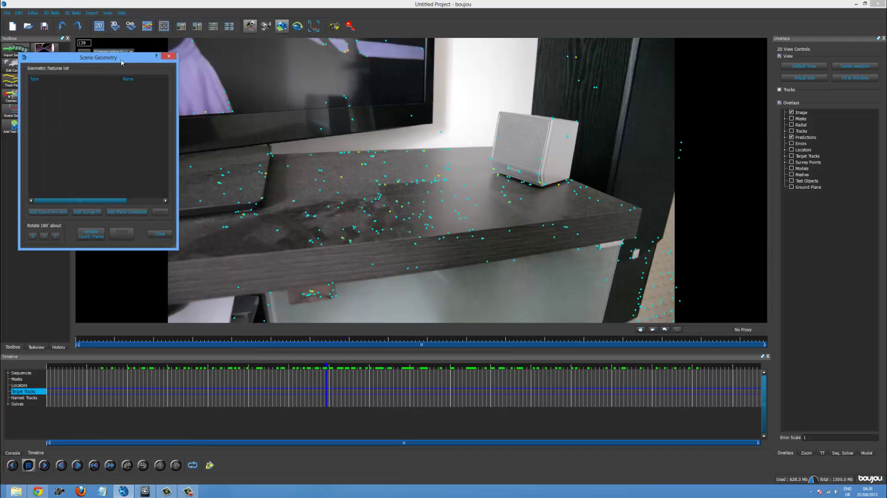
{"action": "left_click_drag", "start_coordinate": [114, 63], "coordinate": [194, 163]}
{"action": "left_click", "coordinate": [449, 236]}
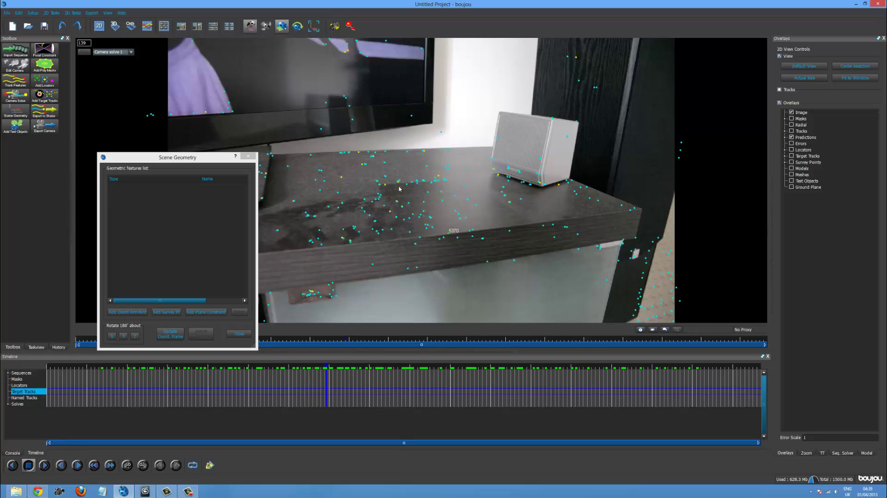
{"action": "left_click", "coordinate": [376, 155]}
{"action": "left_click", "coordinate": [398, 182]}
- Add a y-axis coordinate frame hint connected to the four selected shelf tracks
{"action": "left_click", "coordinate": [138, 312]}
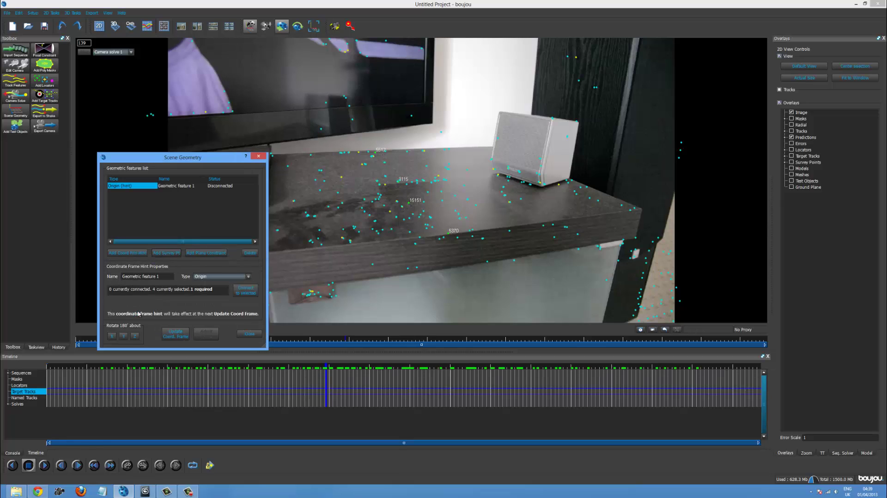
{"action": "left_click", "coordinate": [220, 288]}
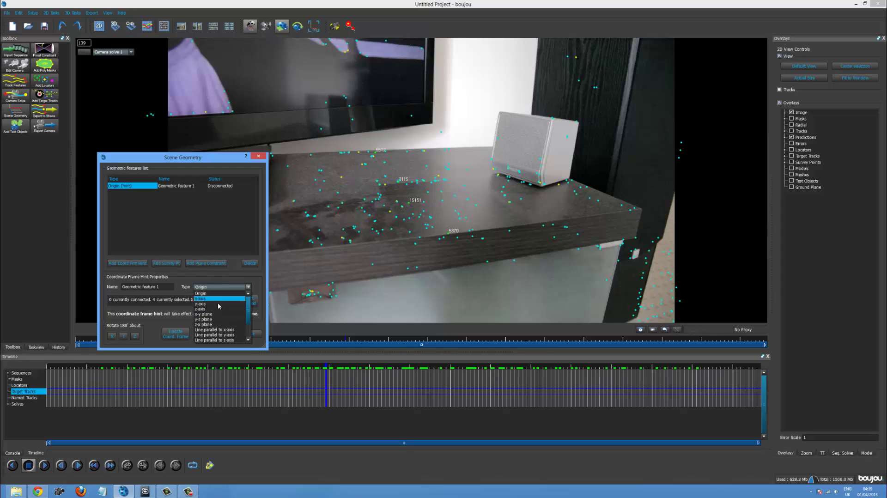
{"action": "left_click", "coordinate": [219, 304]}
{"action": "left_click", "coordinate": [245, 299]}
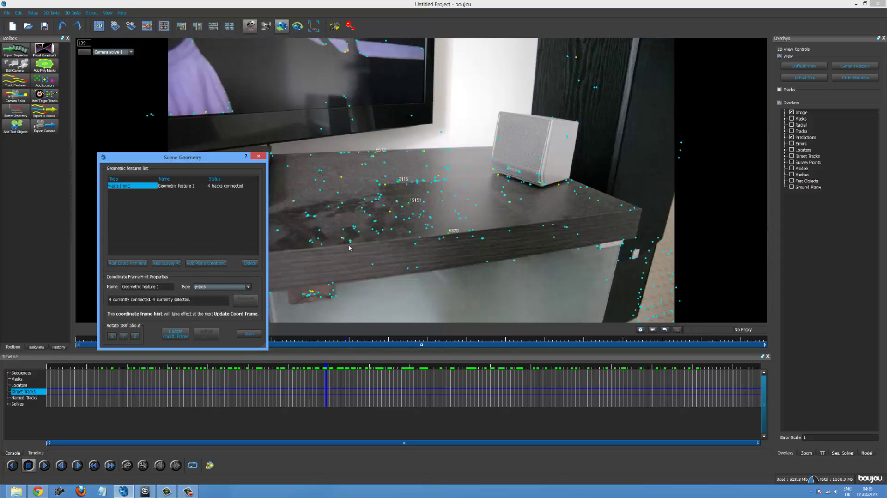
{"action": "left_click", "coordinate": [323, 246]}
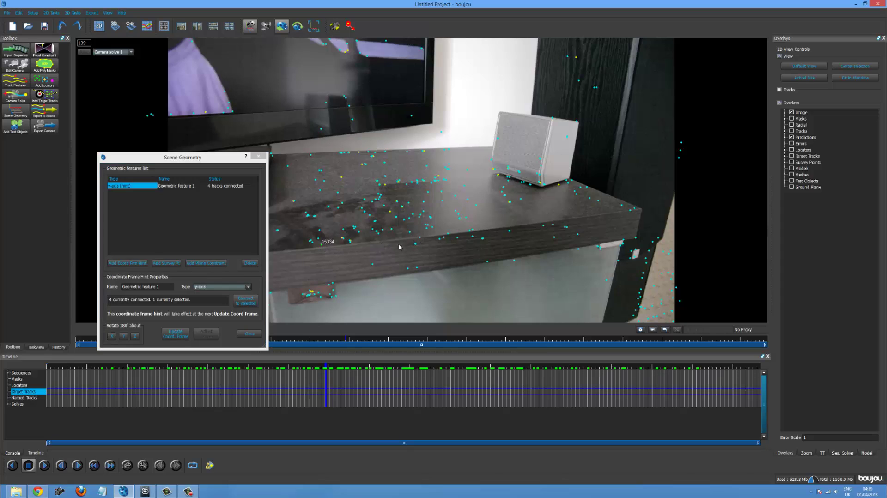
- Add an x-axis hint connected to shelf tracks 10815, 10816, 15225 and 10990
{"action": "left_click", "coordinate": [363, 247]}
{"action": "left_click", "coordinate": [350, 242]}
{"action": "left_click", "coordinate": [420, 239], "text": "shift"}
{"action": "left_click", "coordinate": [470, 233], "text": "shift"}
{"action": "left_click", "coordinate": [631, 213], "text": "shift"}
{"action": "left_click", "coordinate": [128, 263]}
{"action": "left_click", "coordinate": [210, 287]}
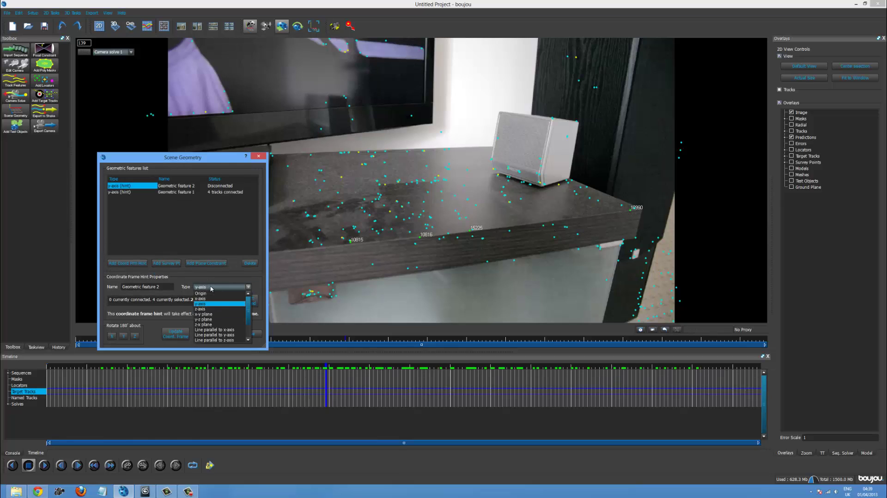
{"action": "left_click", "coordinate": [226, 293]}
{"action": "left_click", "coordinate": [243, 301]}
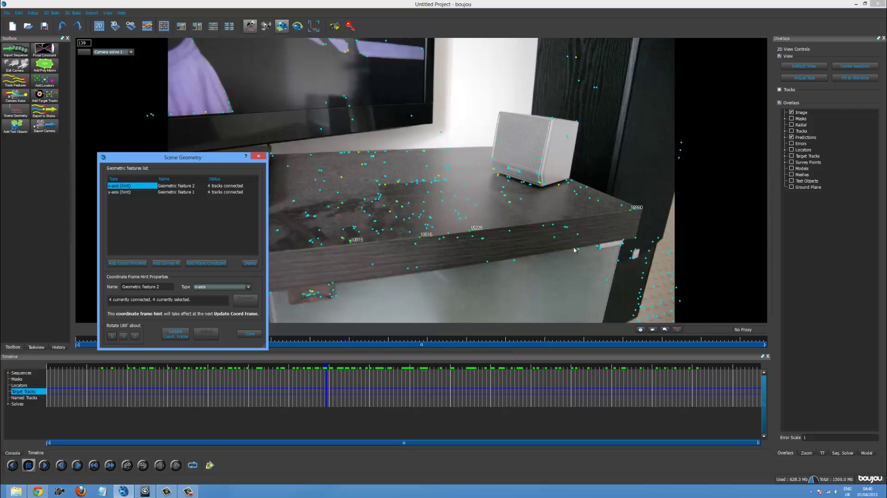
- Add a z-axis hint from speaker tracks 9859 and 12813, then update the coordinate frame
{"action": "left_click", "coordinate": [636, 309]}
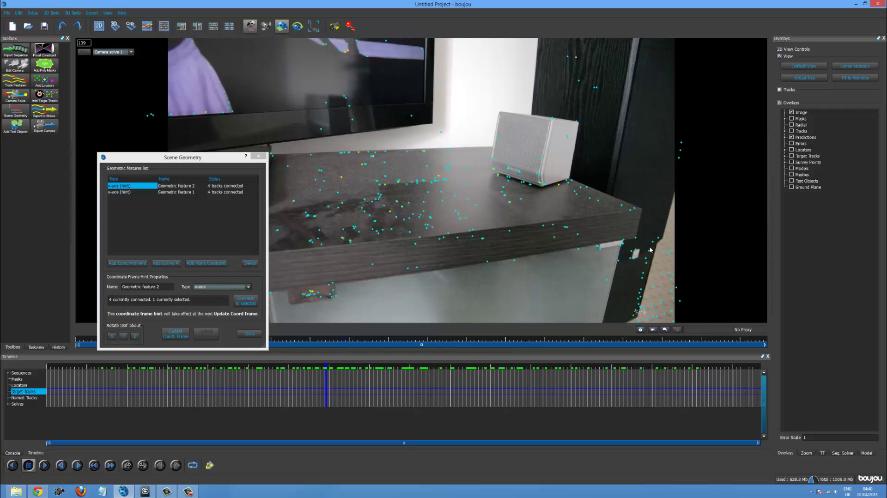
{"action": "left_click", "coordinate": [546, 184]}
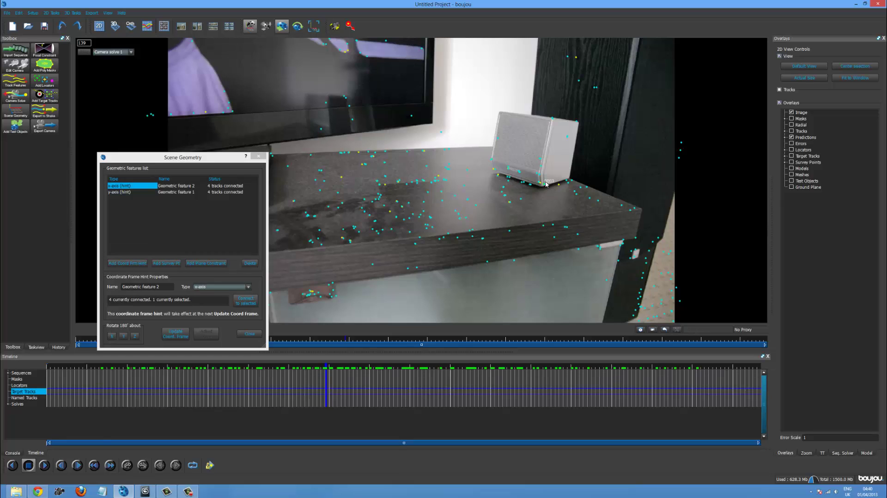
{"action": "left_click", "coordinate": [553, 119], "text": "shift"}
{"action": "left_click", "coordinate": [128, 263]}
{"action": "left_click", "coordinate": [200, 288]}
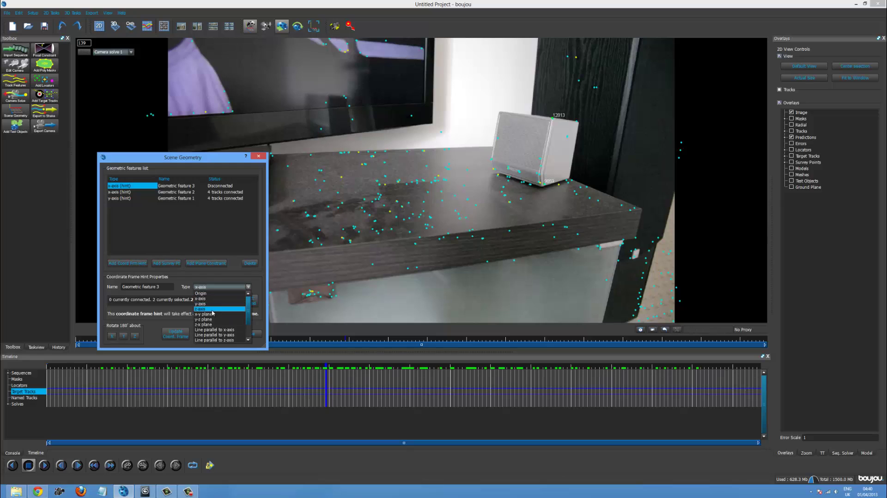
{"action": "left_click", "coordinate": [209, 306]}
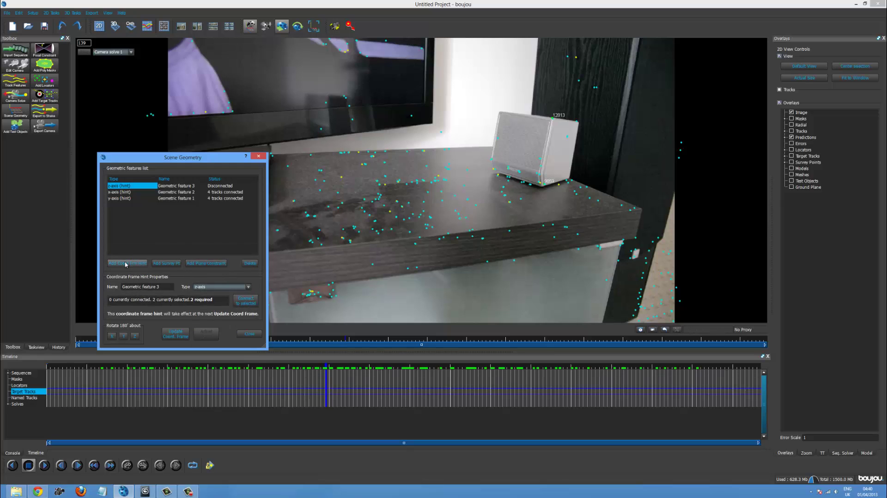
{"action": "left_click", "coordinate": [244, 301]}
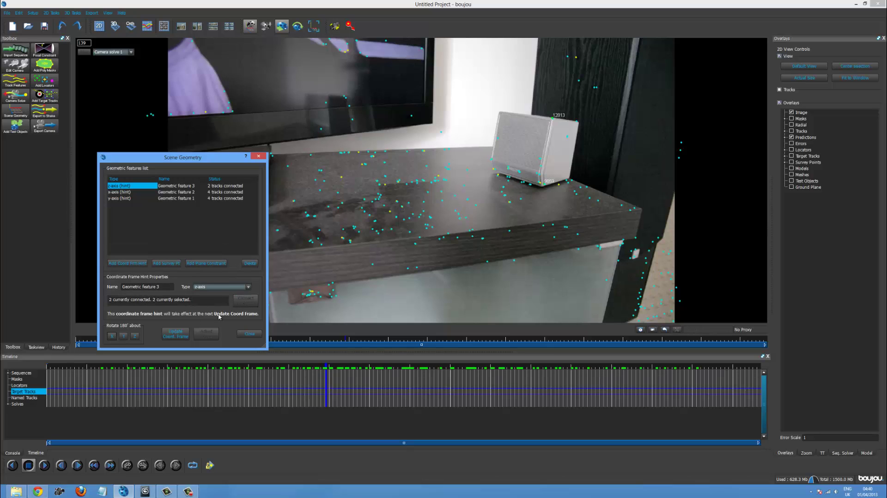
{"action": "left_click", "coordinate": [177, 337]}
- Make shelf-top track 15000 the origin hint and close Scene Geometry
{"action": "left_click", "coordinate": [428, 194]}
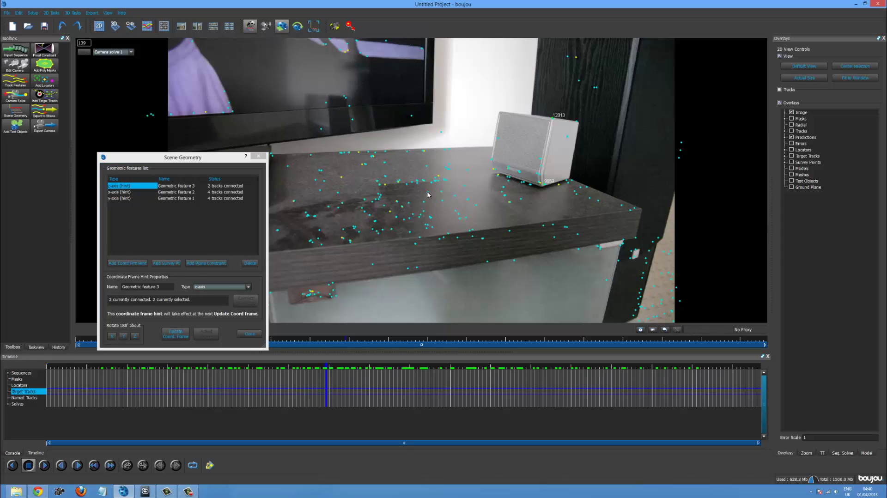
{"action": "left_click", "coordinate": [127, 263]}
{"action": "left_click", "coordinate": [204, 287]}
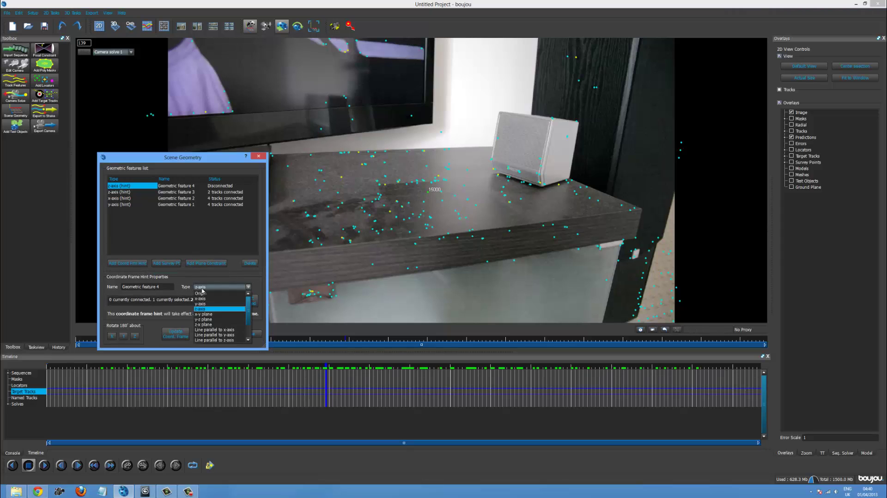
{"action": "left_click", "coordinate": [201, 293]}
{"action": "left_click", "coordinate": [245, 298]}
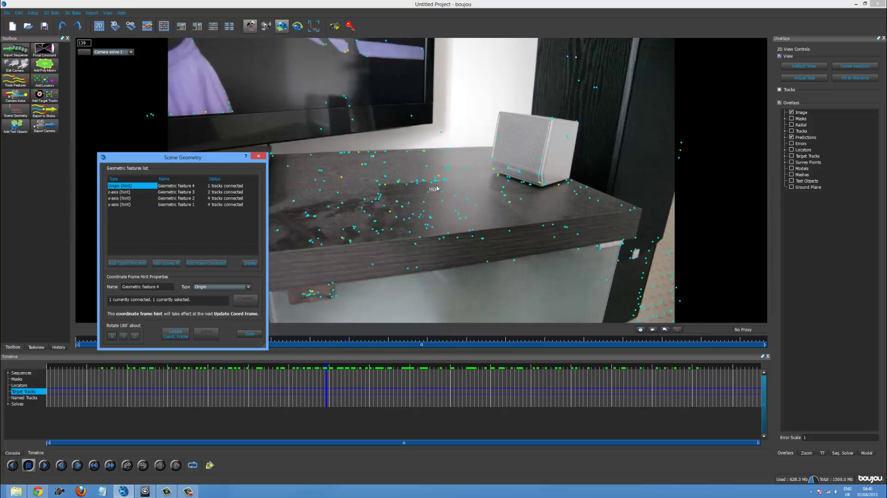
{"action": "left_click", "coordinate": [259, 157]}
- Orbit the 3D point cloud and camera path, then return to 2D footage around frame 159
{"action": "left_click", "coordinate": [115, 26]}
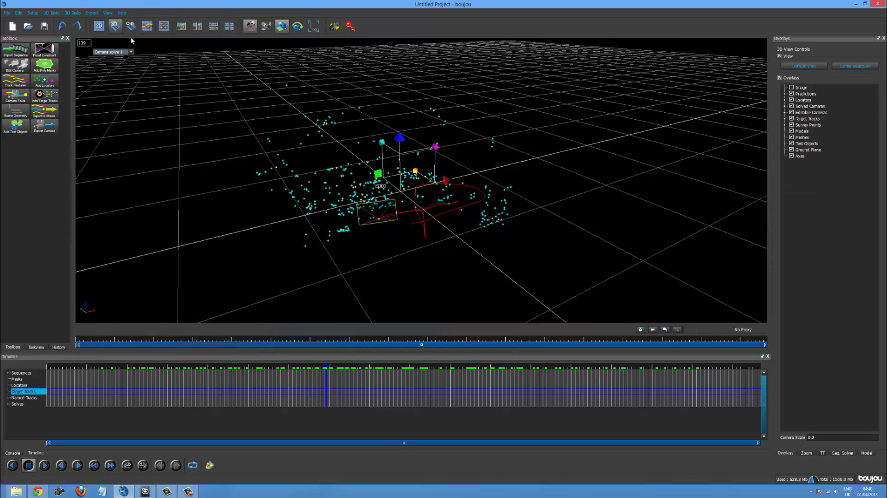
{"action": "left_click_drag", "start_coordinate": [407, 272], "coordinate": [465, 251]}
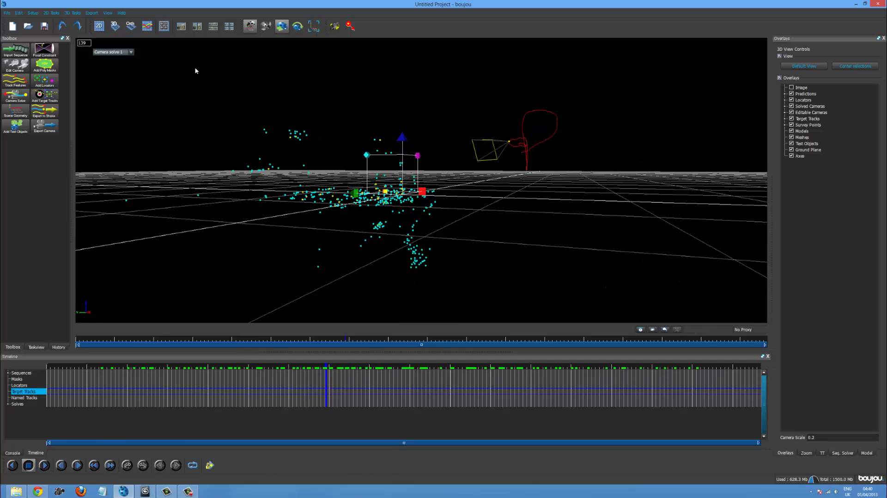
{"action": "left_click_drag", "start_coordinate": [220, 191], "coordinate": [387, 214]}
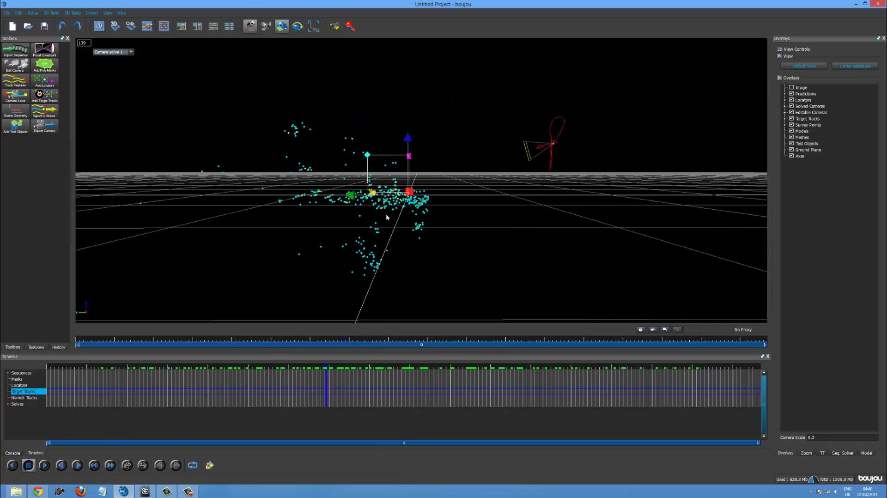
{"action": "left_click", "coordinate": [250, 26]}
{"action": "left_click_drag", "start_coordinate": [387, 123], "coordinate": [324, 155]}
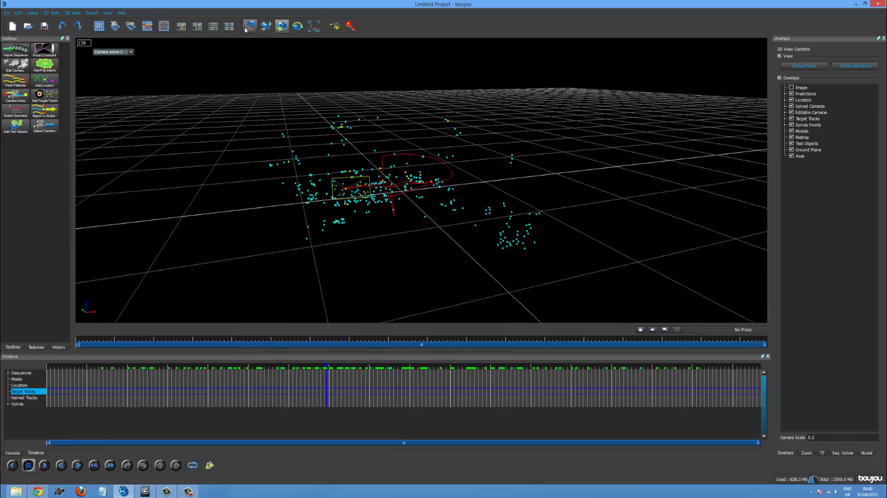
{"action": "left_click", "coordinate": [98, 26]}
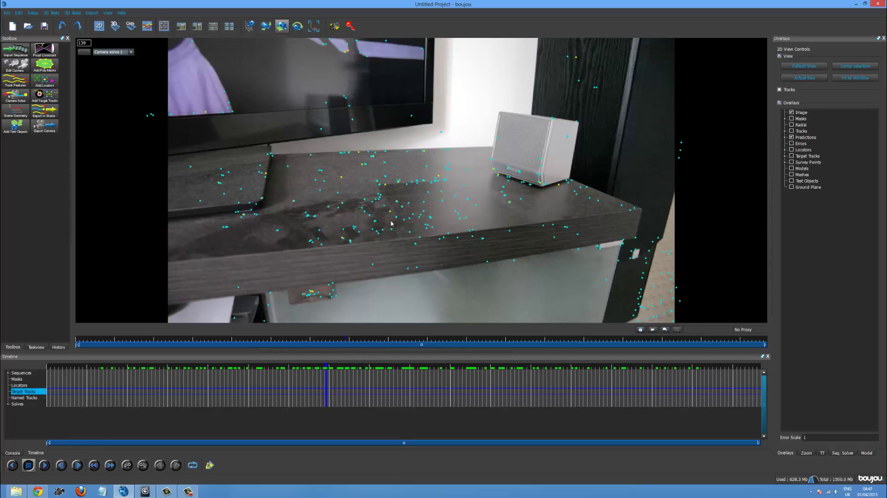
{"action": "left_click_drag", "start_coordinate": [317, 403], "coordinate": [368, 390]}
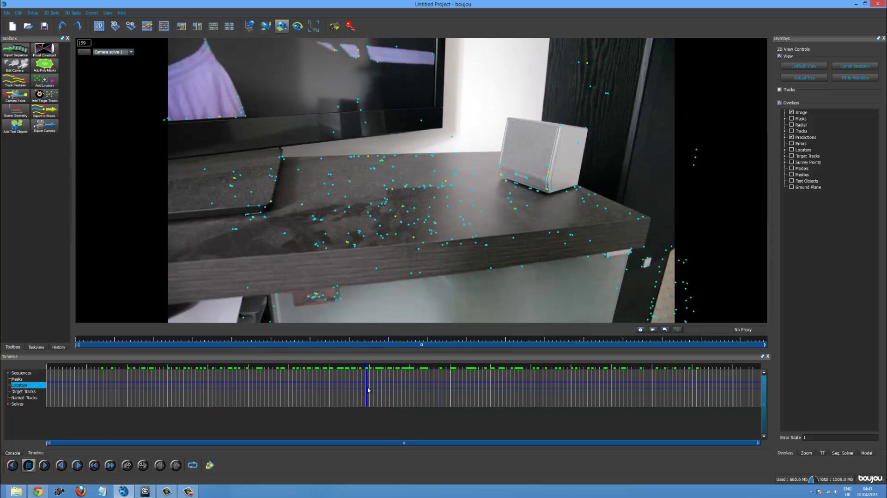
- Set up a camera export as 3D Studio Max (*.ms) with scene scale 100
{"action": "left_click", "coordinate": [87, 13]}
{"action": "left_click", "coordinate": [92, 21]}
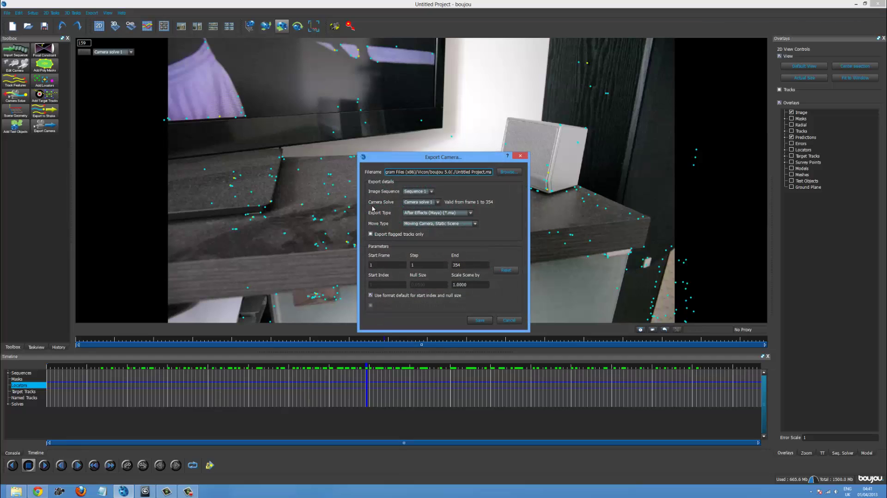
{"action": "left_click", "coordinate": [408, 213]}
{"action": "left_click", "coordinate": [419, 226]}
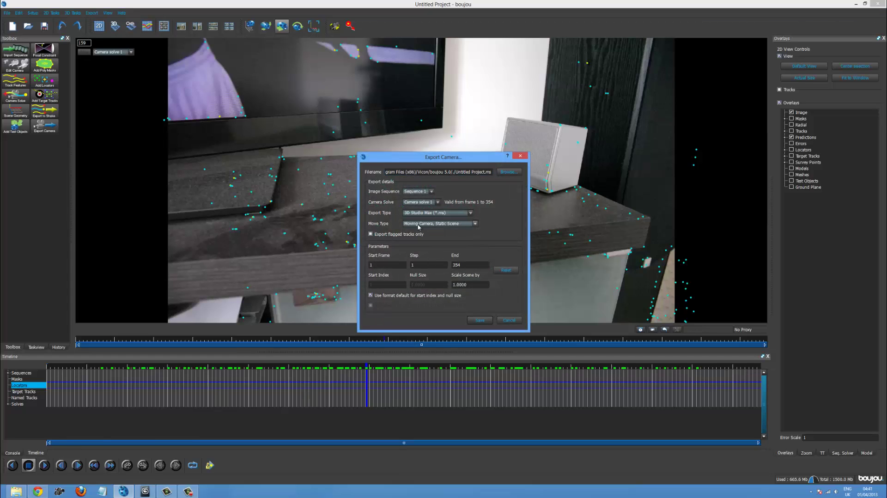
{"action": "double_click", "coordinate": [465, 285]}
{"action": "type", "text": "10"}
- Save the export as TRACK3DSMAX.ms in the Desktop TRACK folder and run it
{"action": "left_click", "coordinate": [510, 174]}
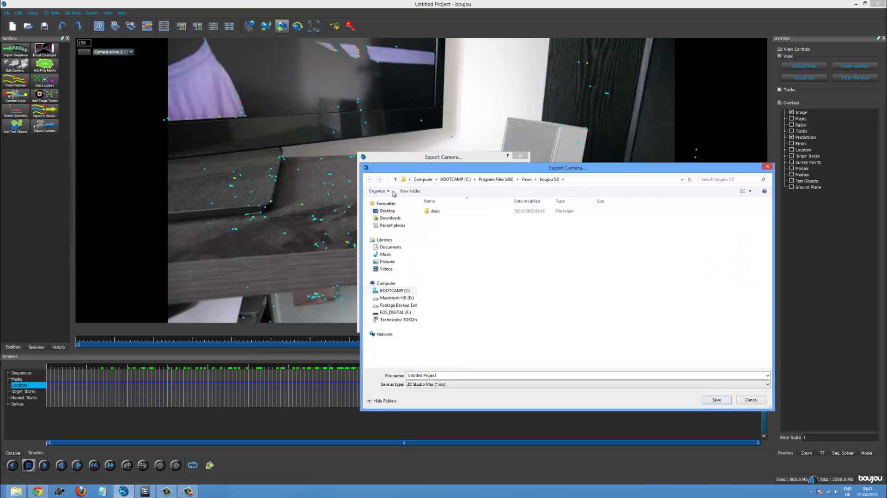
{"action": "left_click", "coordinate": [393, 211]}
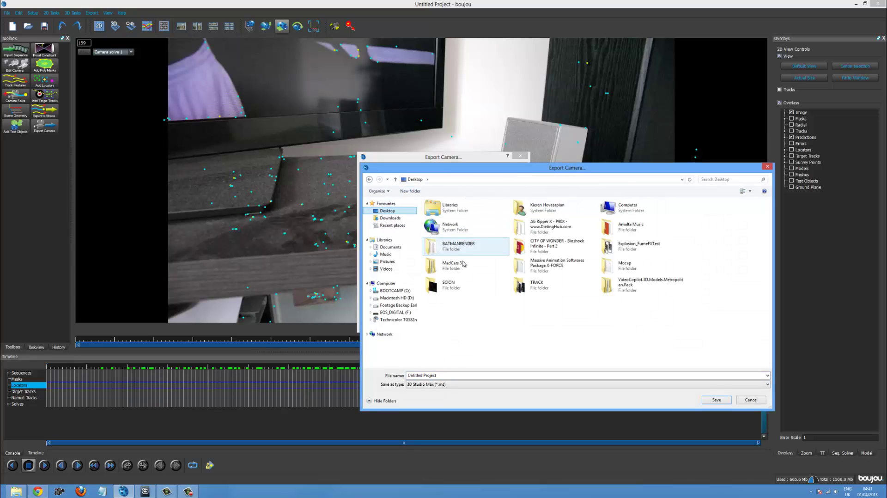
{"action": "double_click", "coordinate": [537, 284]}
{"action": "left_click", "coordinate": [460, 377]}
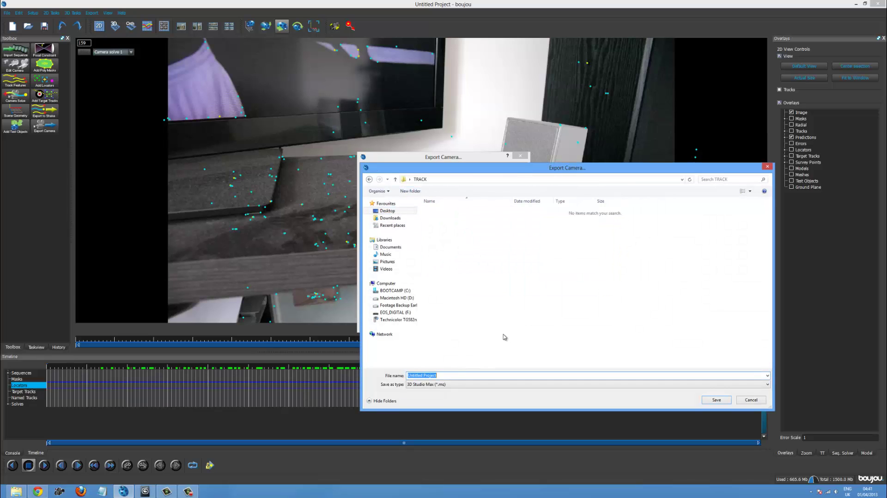
{"action": "type", "text": "TRACK3DSMAX"}
{"action": "key", "text": "Return"}
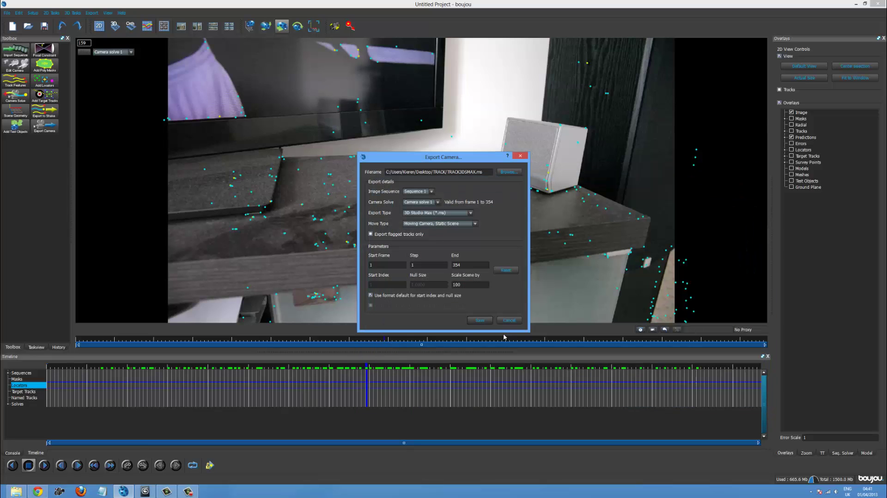
{"action": "left_click", "coordinate": [476, 319]}
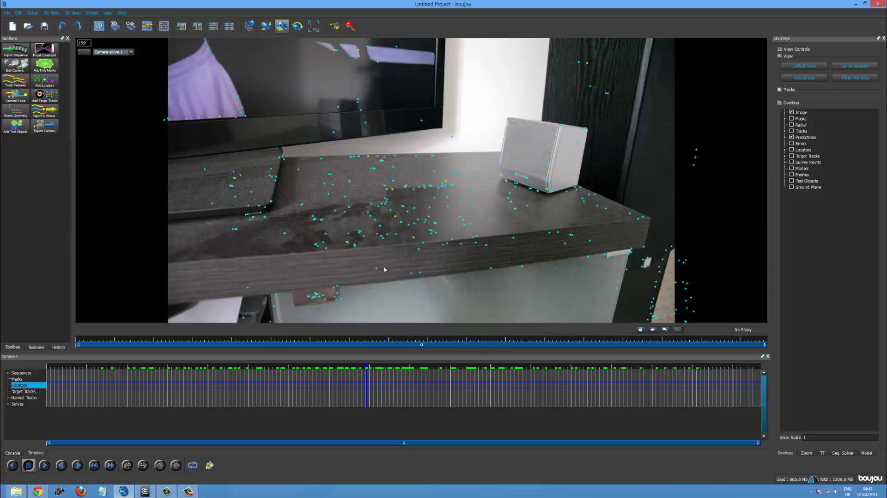
- In 3ds Max, open Desktop\TRACK\TRACK3DSMAX.ms and dismiss the FileIn error
{"action": "left_click", "coordinate": [145, 491]}
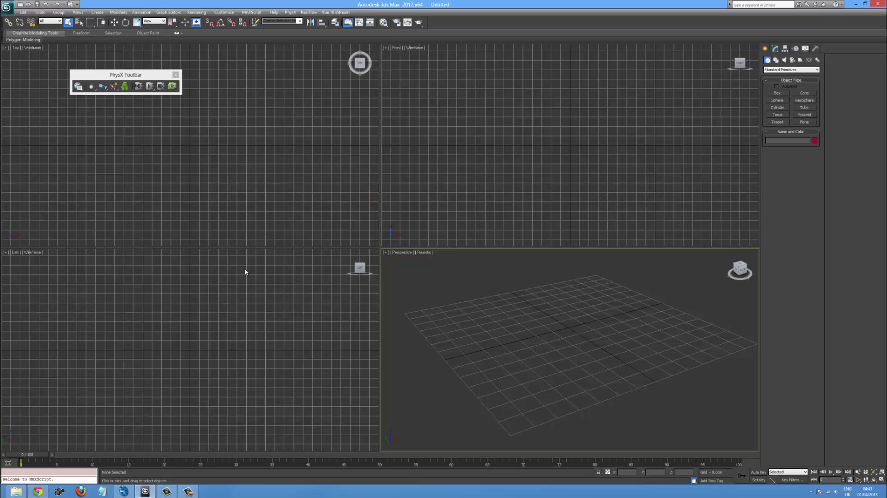
{"action": "left_click", "coordinate": [251, 12]}
{"action": "left_click", "coordinate": [259, 29]}
{"action": "left_click", "coordinate": [59, 17]}
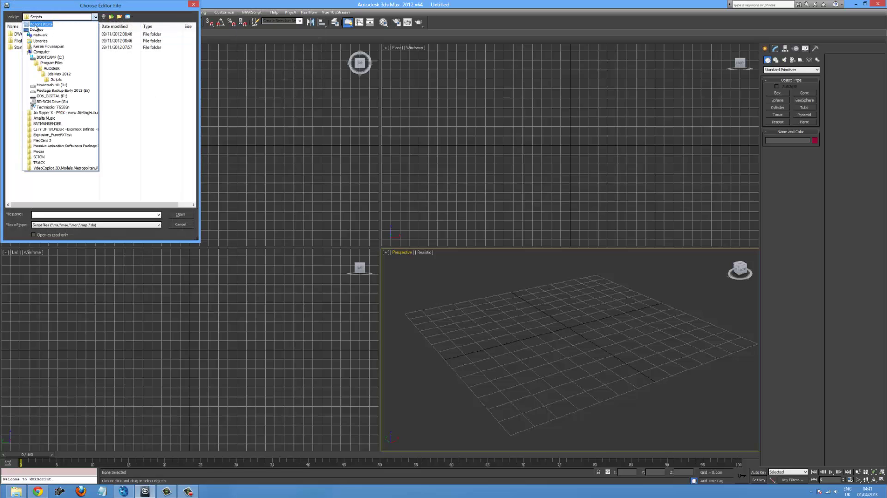
{"action": "left_click", "coordinate": [37, 31]}
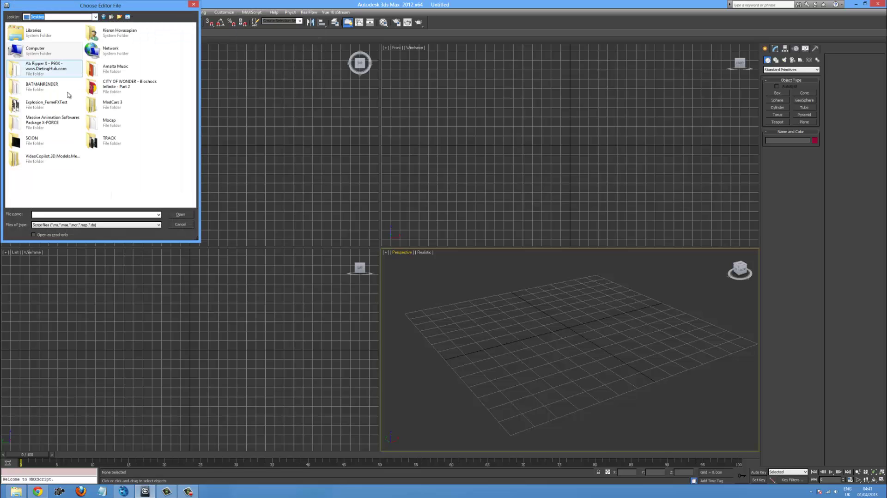
{"action": "double_click", "coordinate": [109, 149]}
{"action": "double_click", "coordinate": [28, 35]}
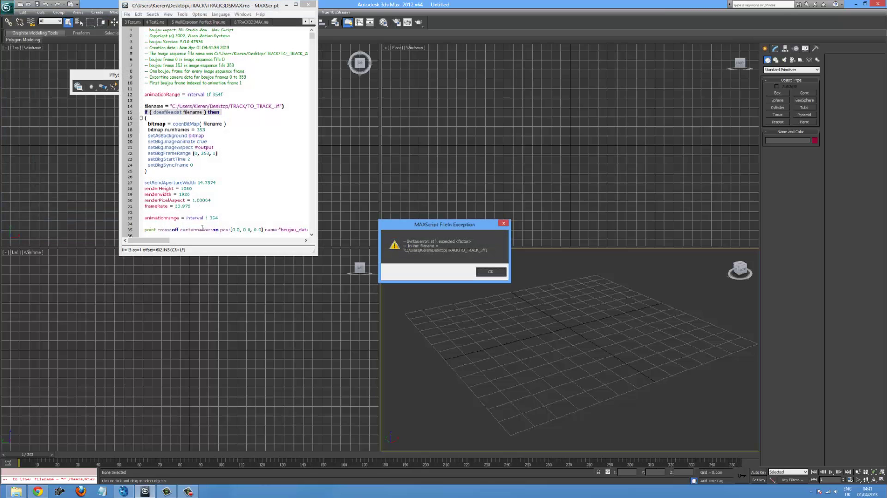
{"action": "left_click", "coordinate": [489, 273]}
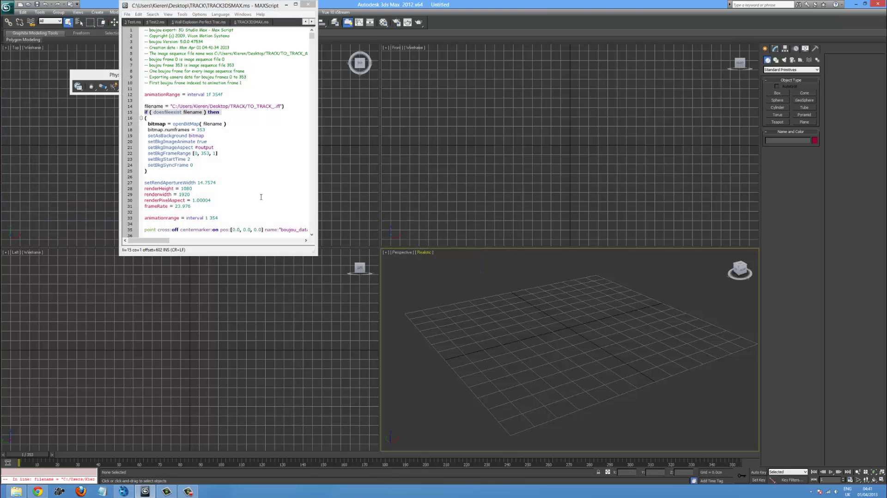
- Delete the background-image lines 14–25, close the editor, and reopen TRACK3DSMAX via Open Script
{"action": "left_click", "coordinate": [252, 138]}
{"action": "left_click_drag", "start_coordinate": [161, 170], "coordinate": [134, 103]}
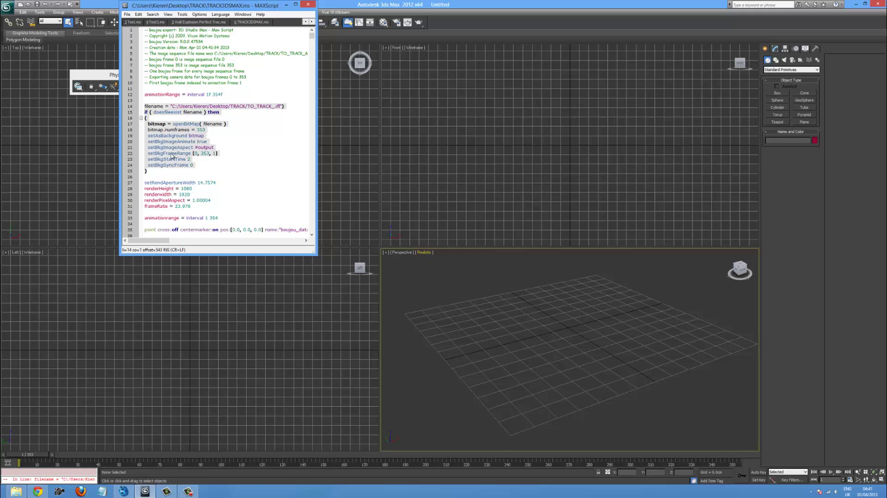
{"action": "key", "text": "Delete"}
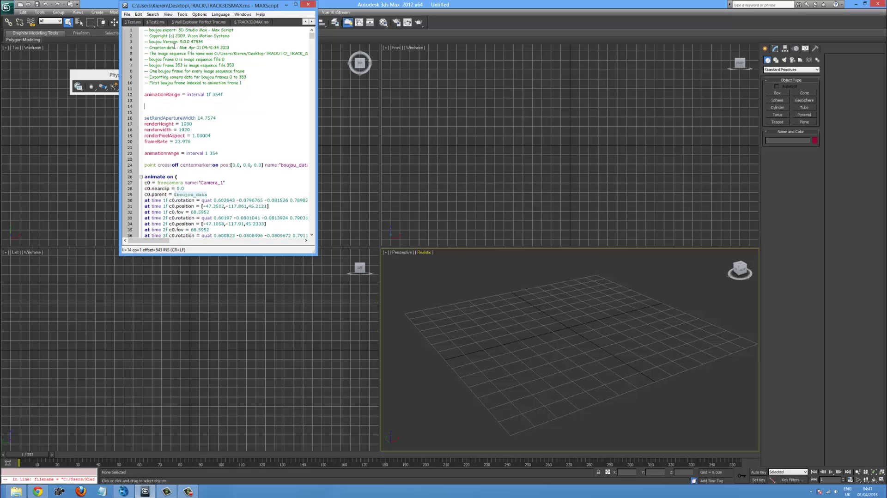
{"action": "left_click", "coordinate": [308, 4]}
{"action": "left_click", "coordinate": [253, 13]}
{"action": "left_click", "coordinate": [261, 29]}
{"action": "left_click", "coordinate": [26, 35]}
- Run the edited script, switch the fourth viewport to Camera_1, and play the animation
{"action": "double_click", "coordinate": [27, 35]}
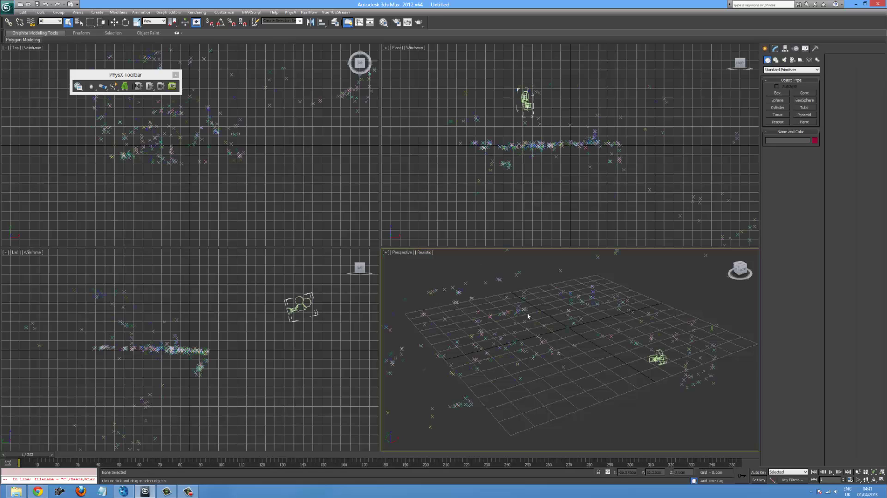
{"action": "left_click", "coordinate": [401, 252]}
{"action": "mouse_move", "coordinate": [430, 261]}
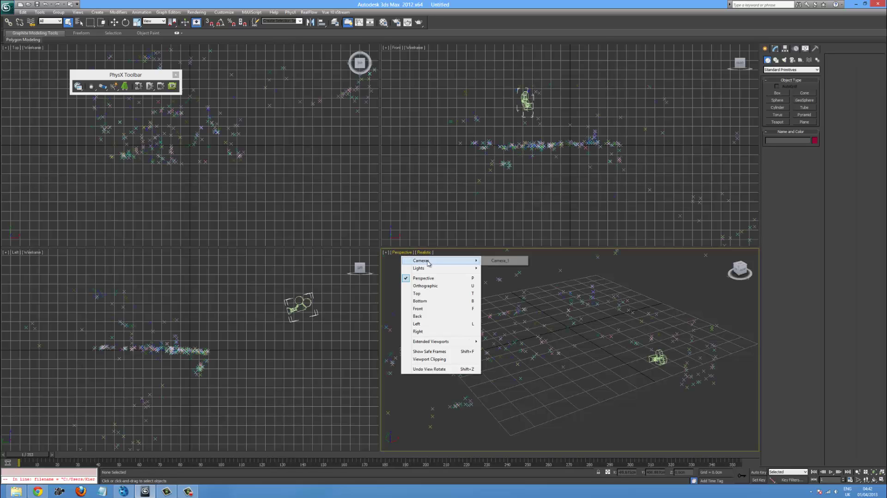
{"action": "left_click", "coordinate": [498, 261]}
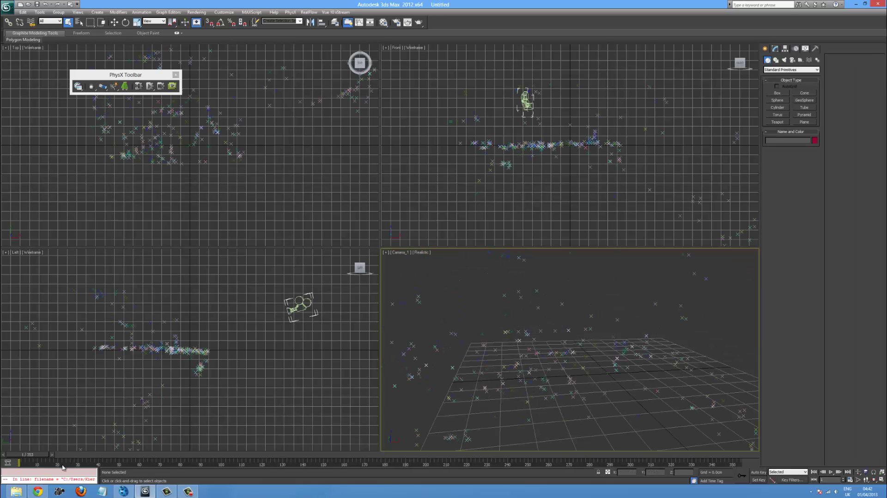
{"action": "key", "text": "/"}
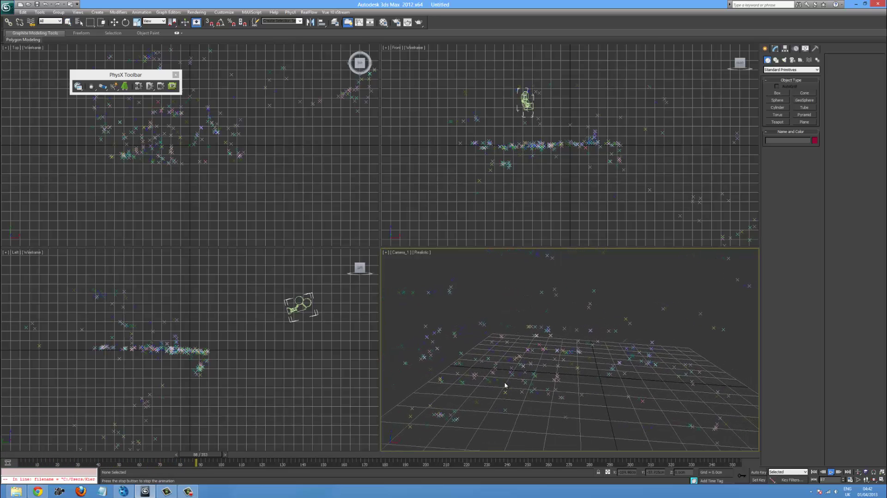
- Stop playback and open Views > Viewport Background
{"action": "key", "text": "/"}
{"action": "left_click", "coordinate": [77, 12]}
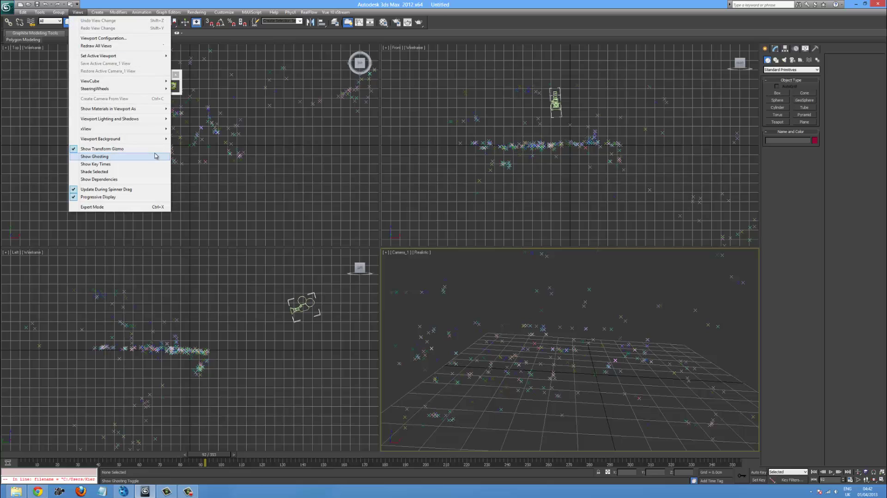
{"action": "left_click", "coordinate": [225, 128]}
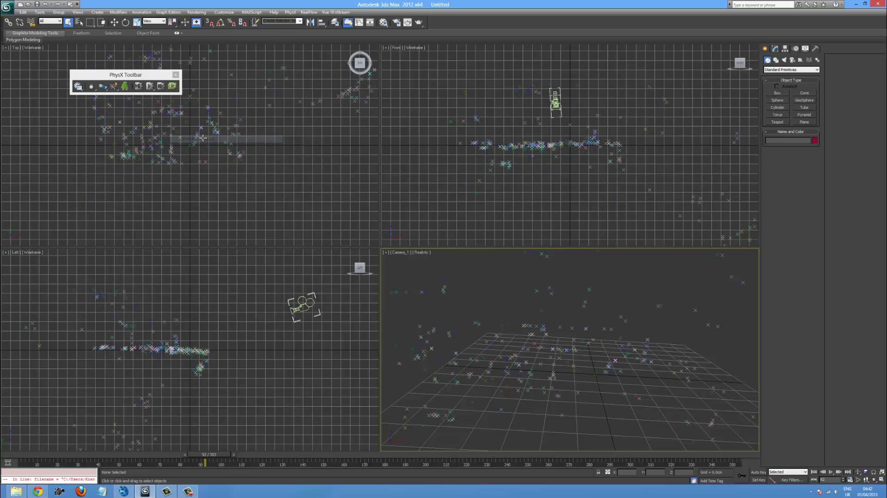
{"action": "left_click", "coordinate": [78, 12]}
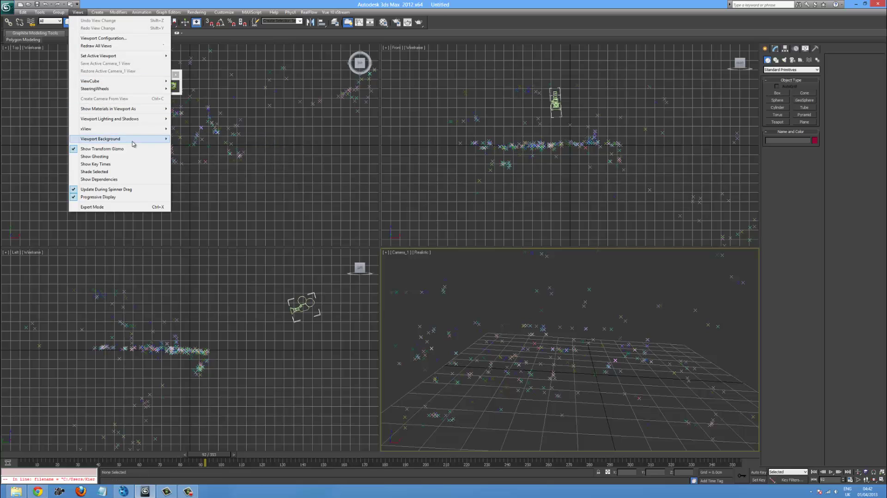
{"action": "mouse_move", "coordinate": [158, 140]}
{"action": "left_click", "coordinate": [204, 148]}
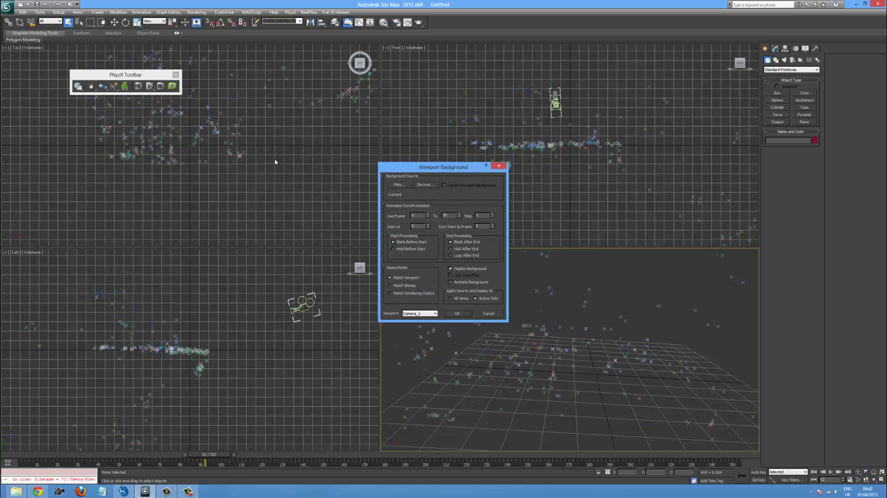
- Browse for a background file in the Desktop TRACK footage folder
{"action": "left_click", "coordinate": [402, 184]}
{"action": "left_click", "coordinate": [435, 200]}
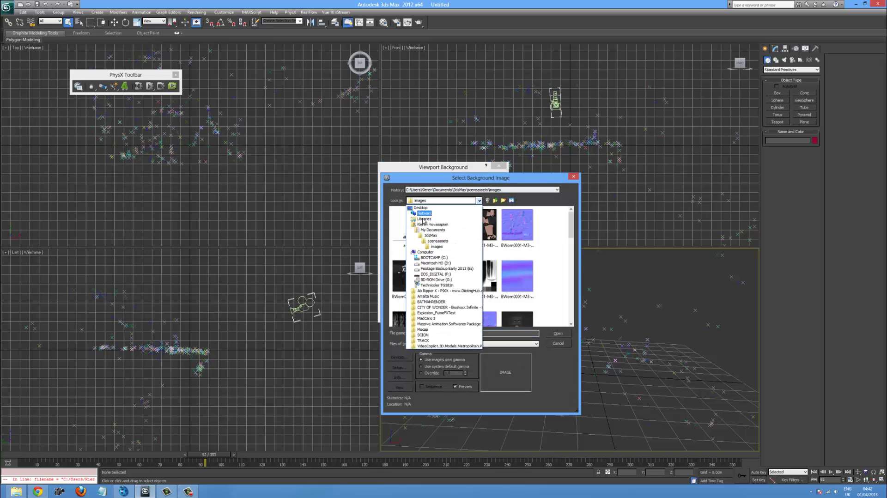
{"action": "left_click", "coordinate": [420, 208]}
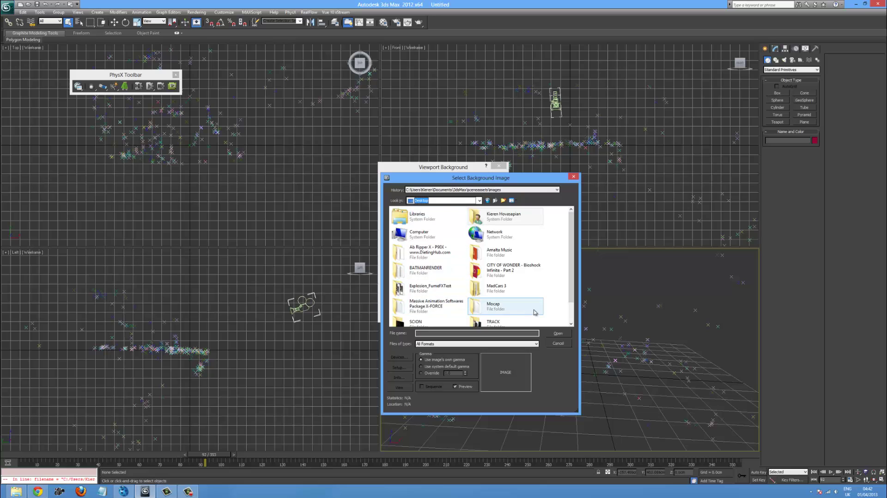
{"action": "scroll", "coordinate": [538, 309], "scroll_direction": "down", "scroll_amount": 1}
{"action": "left_click", "coordinate": [511, 306]}
{"action": "left_click", "coordinate": [510, 307]}
{"action": "left_click", "coordinate": [520, 306]}
{"action": "double_click", "coordinate": [518, 305]}
- Load TO_TRACK_00000 as an image sequence, set Match Rendering Output, and apply it
{"action": "key", "text": "Right"}
{"action": "key", "text": "Right"}
{"action": "left_click", "coordinate": [433, 386]}
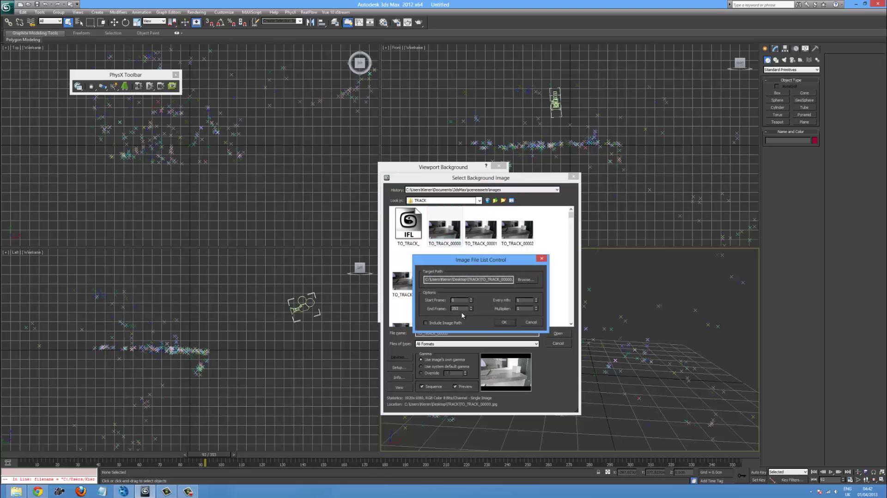
{"action": "left_click", "coordinate": [504, 322]}
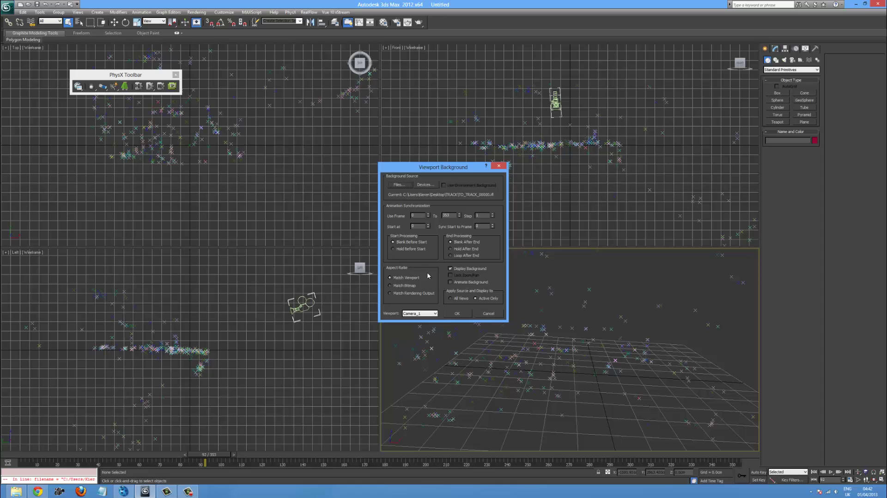
{"action": "left_click", "coordinate": [408, 294]}
{"action": "left_click", "coordinate": [457, 314]}
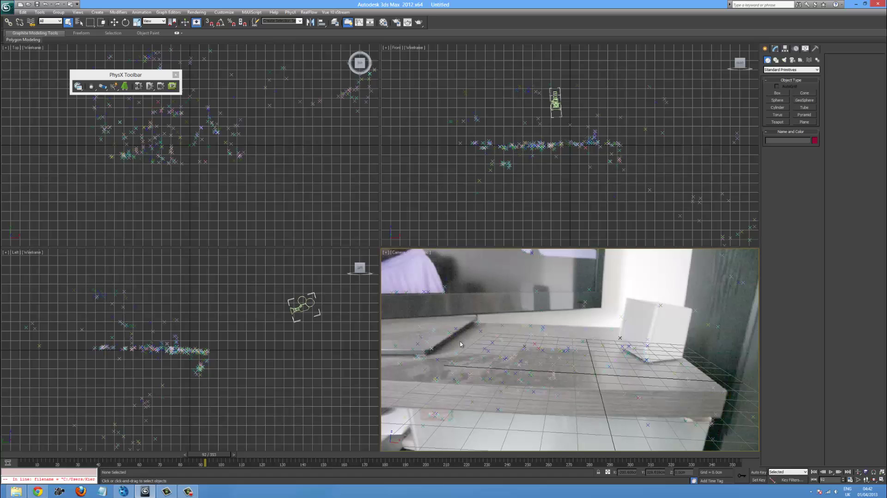
- Step back four frames to confirm the points stay locked to the shelf, then bring up Time Configuration
{"action": "key", "text": "comma"}
{"action": "key", "text": "comma"}
{"action": "key", "text": "comma"}
{"action": "key", "text": "comma"}
{"action": "key", "text": "comma"}
{"action": "key", "text": "comma"}
{"action": "key", "text": "comma"}
{"action": "key", "text": "comma"}
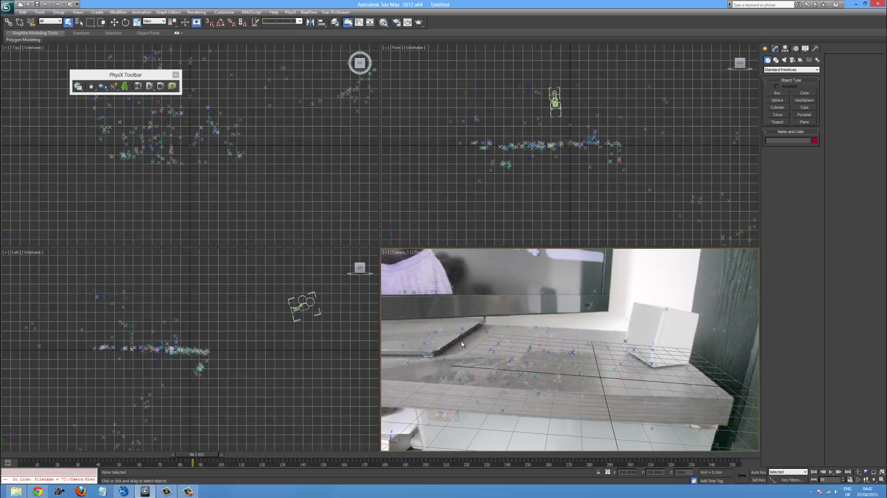
{"action": "key", "text": "comma"}
{"action": "key", "text": "comma"}
{"action": "key", "text": "comma"}
{"action": "key", "text": "comma"}
{"action": "key", "text": "comma"}
{"action": "key", "text": "comma"}
{"action": "key", "text": "comma"}
{"action": "key", "text": "comma"}
{"action": "key", "text": "comma"}
{"action": "key", "text": "comma"}
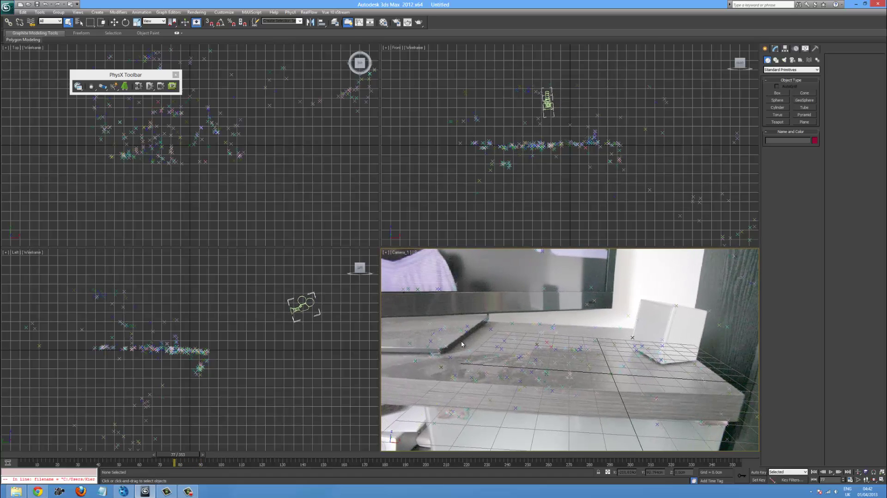
{"action": "key", "text": "comma"}
{"action": "key", "text": "comma"}
{"action": "key", "text": "comma"}
{"action": "key", "text": "comma"}
{"action": "key", "text": "comma"}
{"action": "key", "text": "comma"}
{"action": "key", "text": "comma"}
{"action": "key", "text": "comma"}
{"action": "key", "text": "comma"}
{"action": "key", "text": "comma"}
{"action": "key", "text": "comma"}
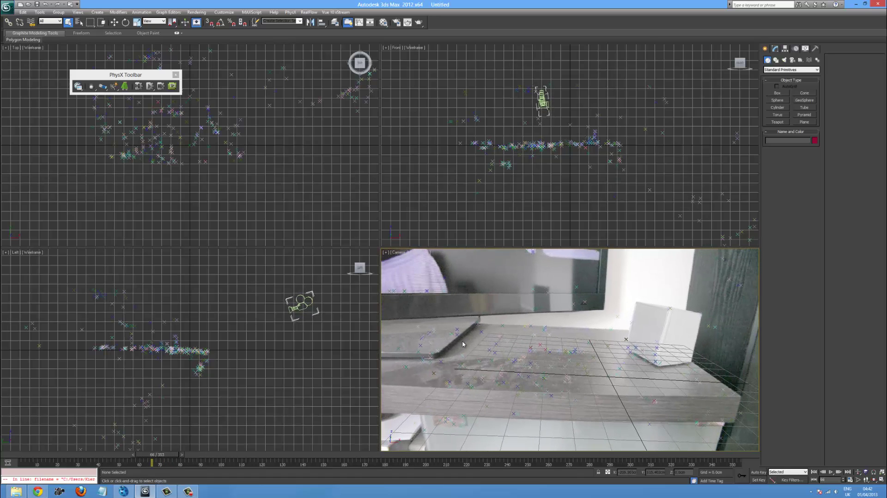
{"action": "key", "text": "comma"}
{"action": "key", "text": "comma"}
{"action": "key", "text": "comma"}
{"action": "key", "text": "comma"}
{"action": "key", "text": "comma"}
{"action": "key", "text": "comma"}
{"action": "key", "text": "comma"}
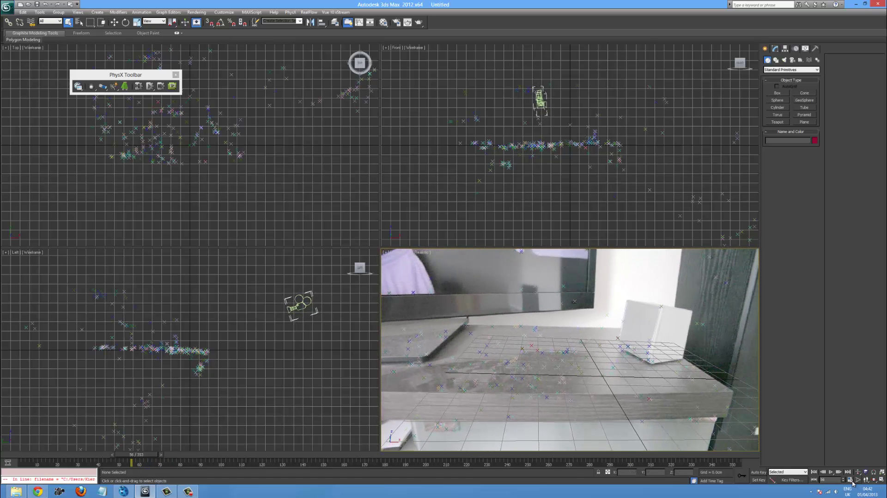
{"action": "key", "text": "ctrl+t"}
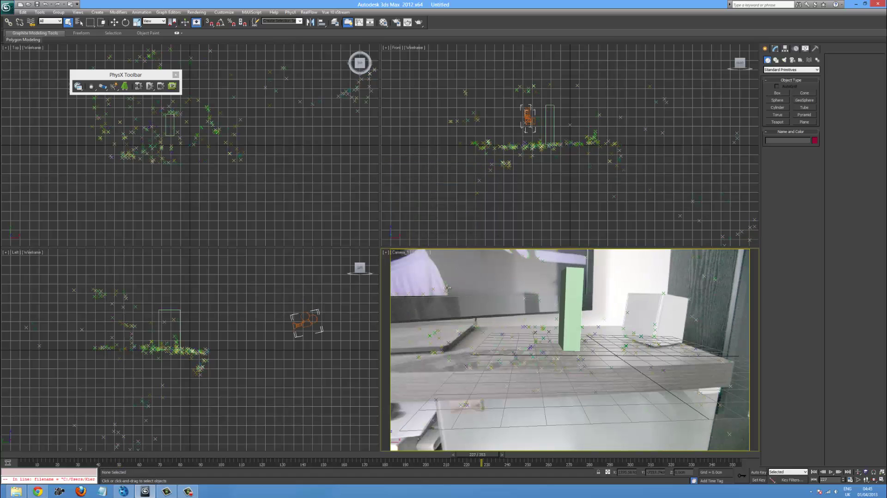
- Compare the original solve in boujou, then return to the 3ds Max scene
{"action": "key", "text": "alt+Tab"}
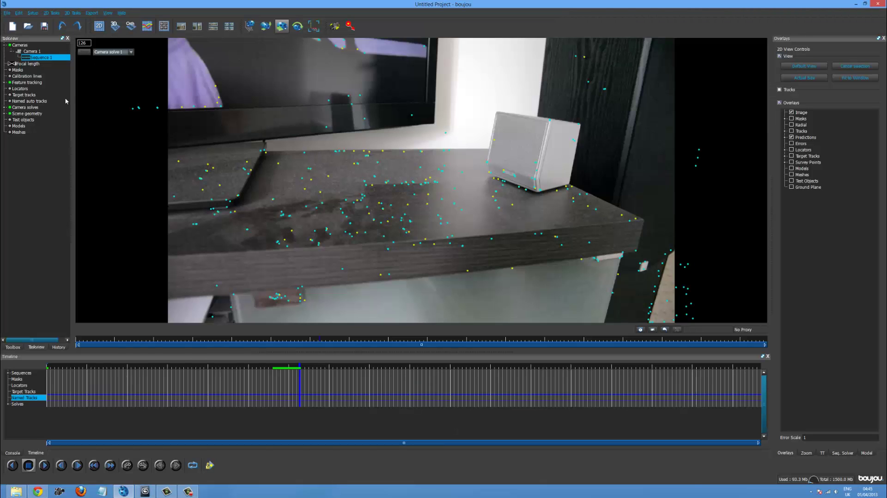
{"action": "key", "text": "alt+Tab"}
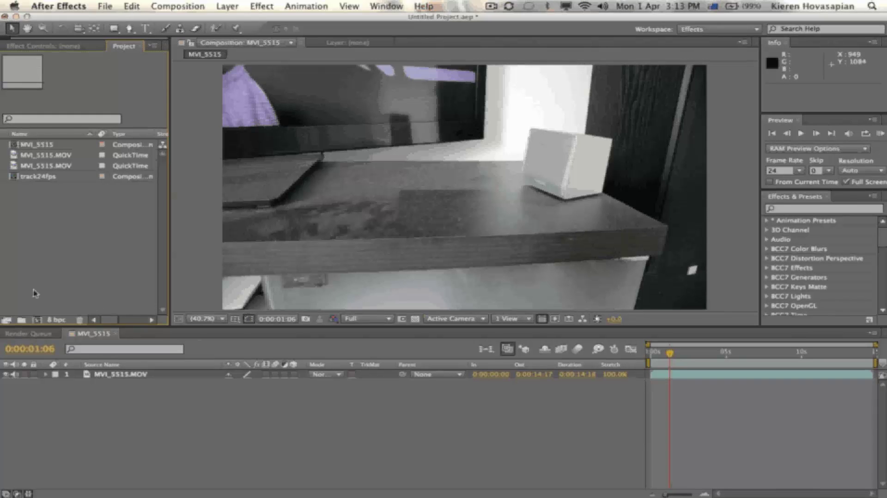
- Import track24fps[0001-0354].exr from EOS_DIGITAL's TRACKRENDER folder as one OpenEXR sequence
{"action": "double_click", "coordinate": [34, 293]}
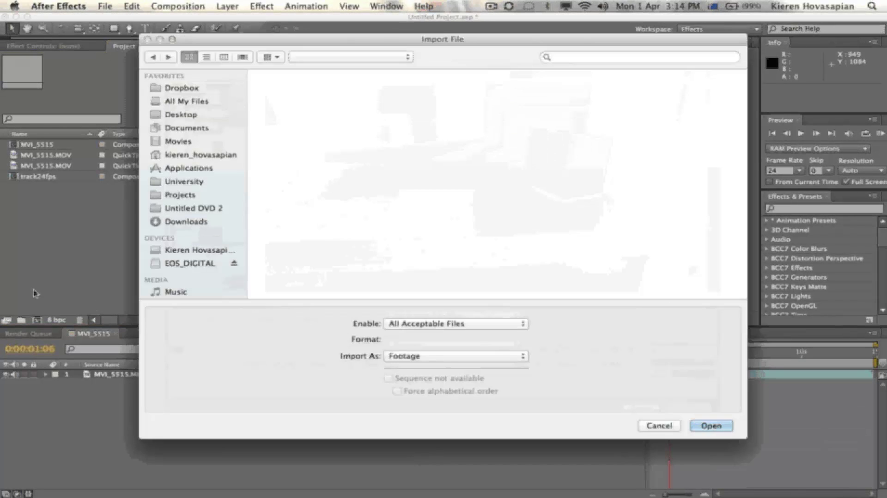
{"action": "left_click", "coordinate": [183, 264]}
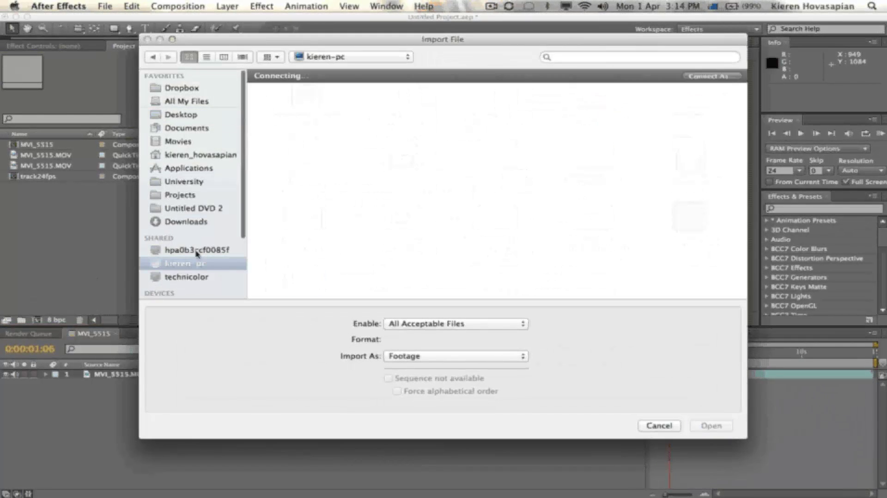
{"action": "scroll", "coordinate": [194, 252], "scroll_direction": "down", "scroll_amount": 2}
{"action": "left_click", "coordinate": [192, 293]}
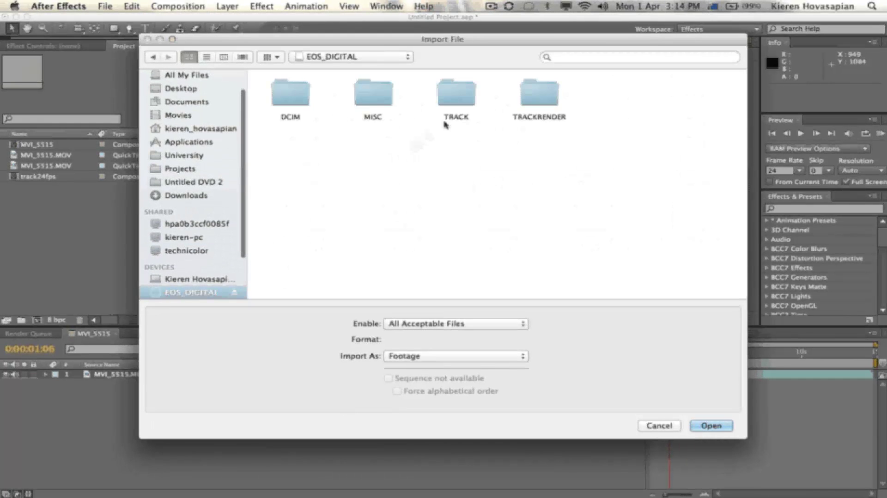
{"action": "double_click", "coordinate": [535, 98]}
{"action": "left_click", "coordinate": [300, 104]}
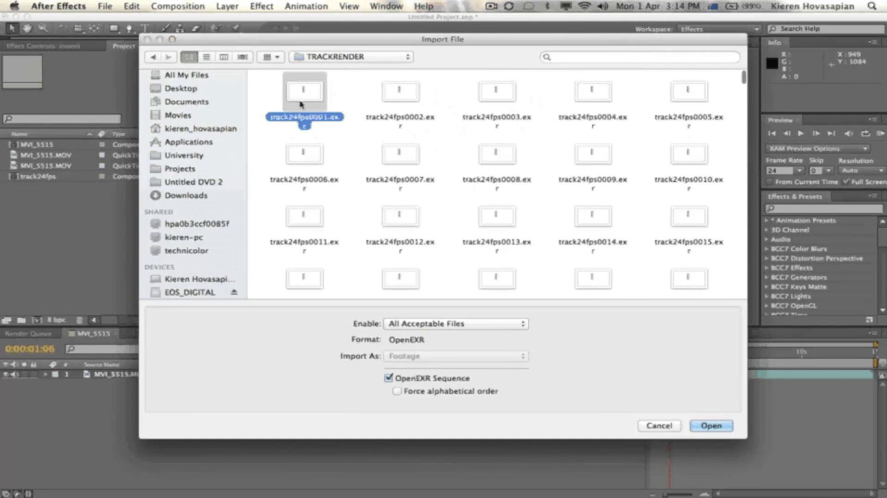
{"action": "scroll", "coordinate": [544, 202], "scroll_direction": "down", "scroll_amount": 15}
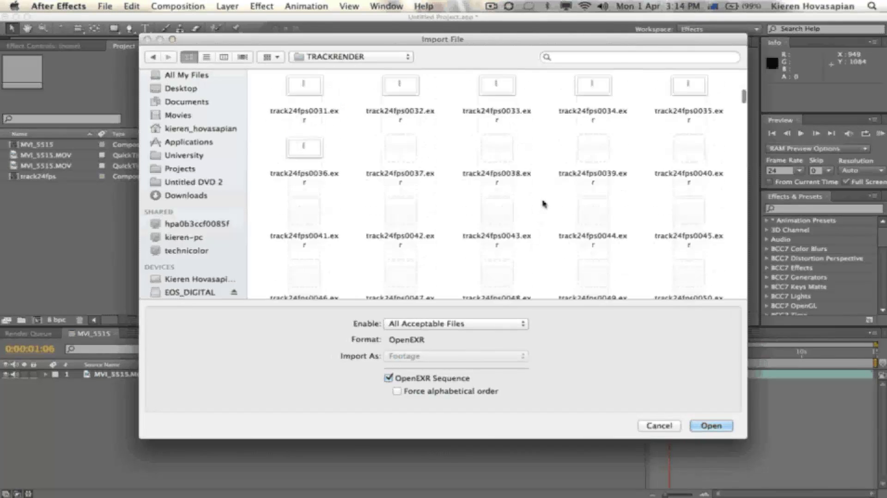
{"action": "scroll", "coordinate": [544, 201], "scroll_direction": "up", "scroll_amount": 15}
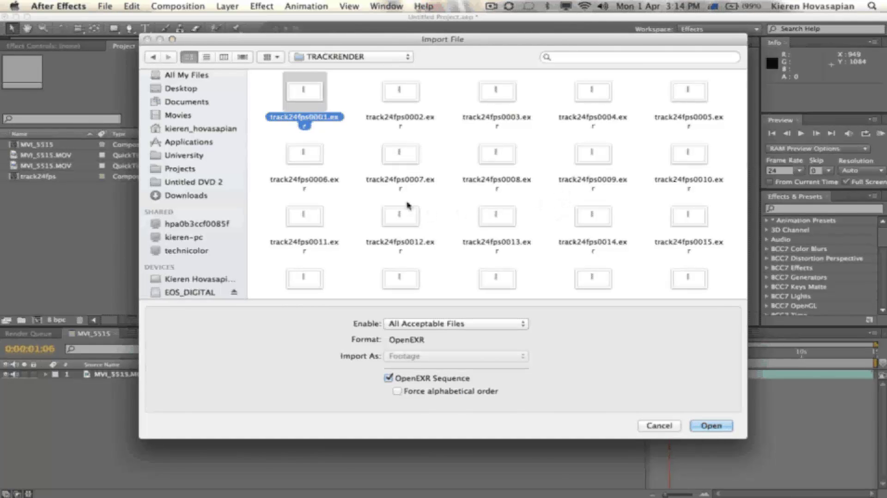
{"action": "key", "text": "super+a"}
{"action": "left_click", "coordinate": [387, 378]}
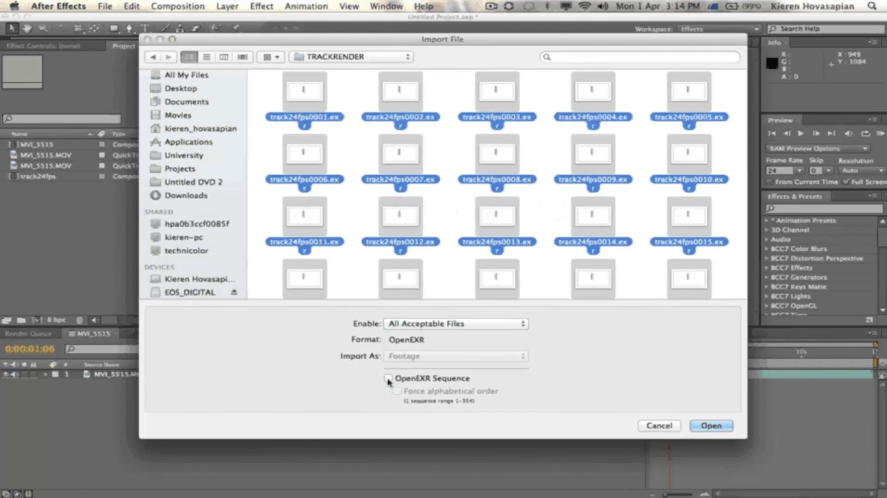
{"action": "key", "text": "Return"}
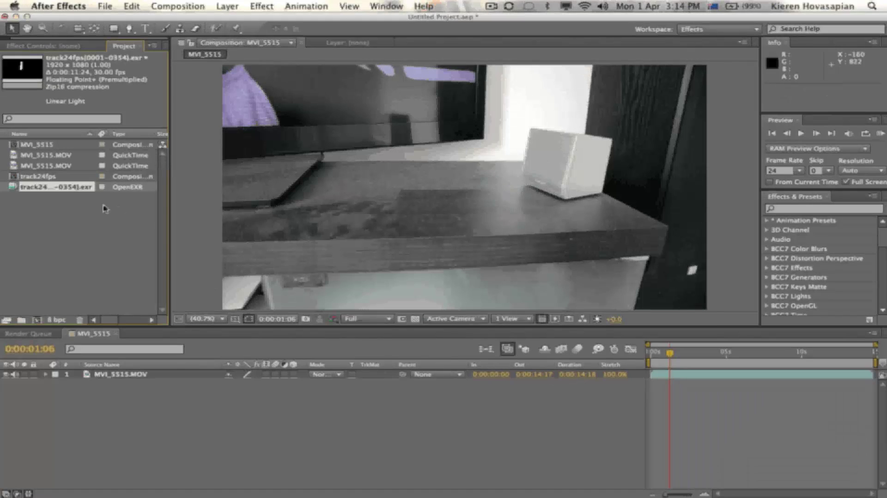
- Add the track24fps EXR sequence as the top layer of the MVI_5515 timeline
{"action": "left_click", "coordinate": [23, 212]}
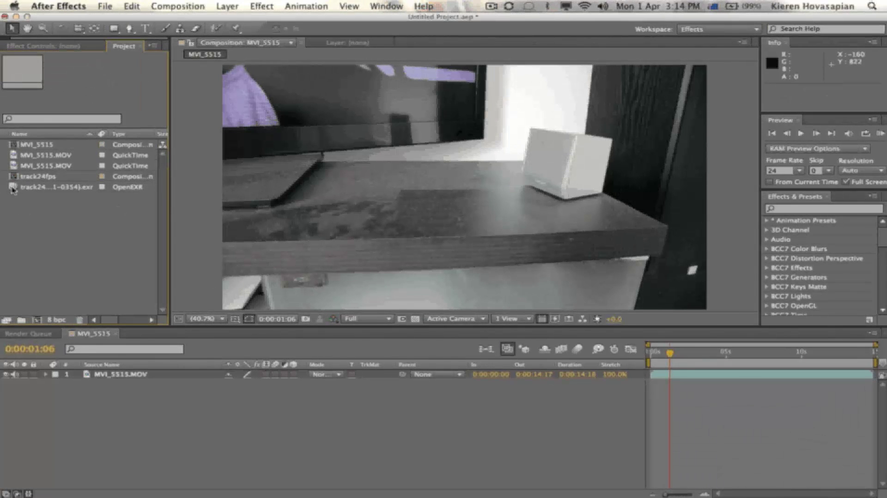
{"action": "left_click", "coordinate": [13, 190]}
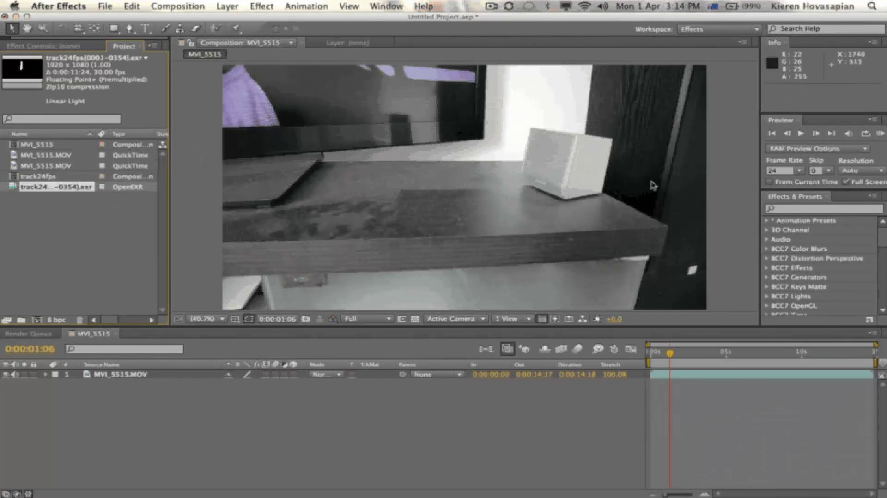
{"action": "left_click_drag", "start_coordinate": [13, 189], "coordinate": [115, 375]}
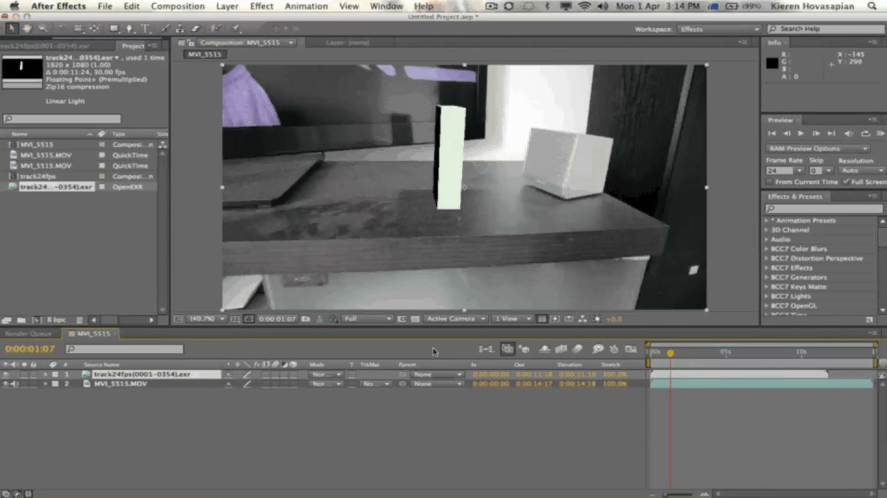
- Preview the composite and switch the viewer resolution to Quarter
{"action": "key", "text": "space"}
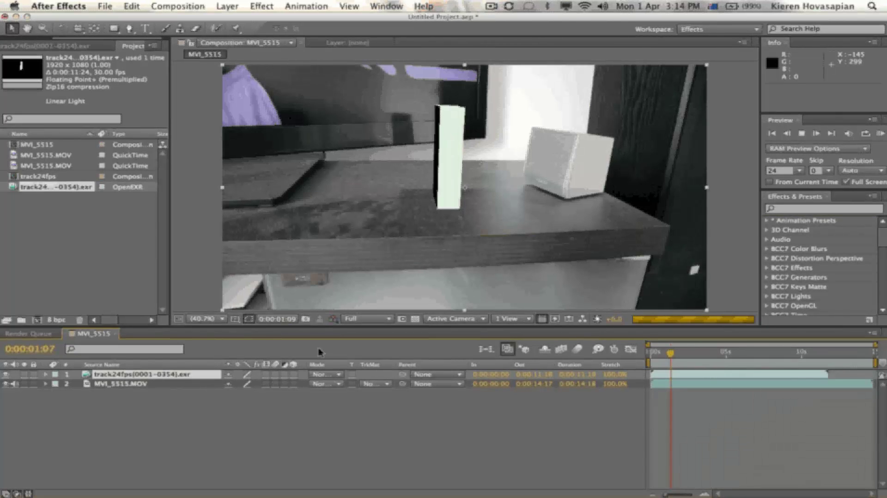
{"action": "key", "text": "space"}
{"action": "left_click", "coordinate": [378, 319]}
{"action": "left_click", "coordinate": [378, 319]}
{"action": "left_click", "coordinate": [378, 318]}
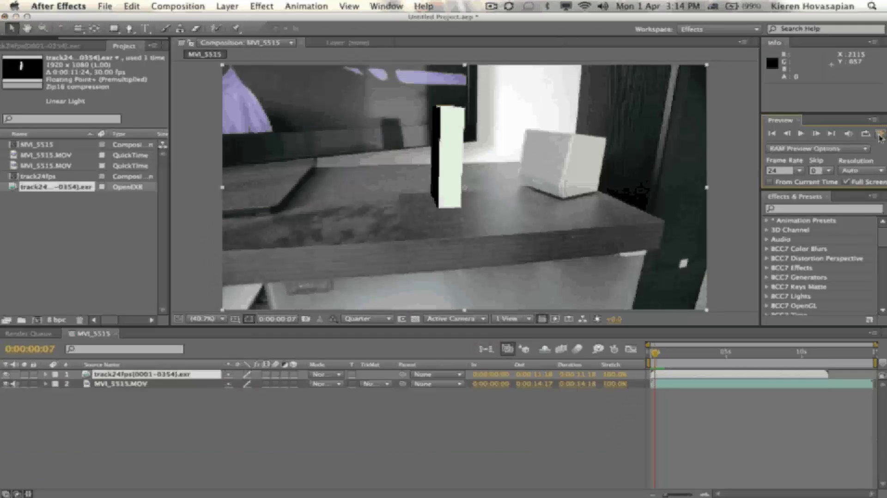
- Set the track24fps sequence's Interpret Footage frame rate to 24 fps
{"action": "right_click", "coordinate": [48, 186]}
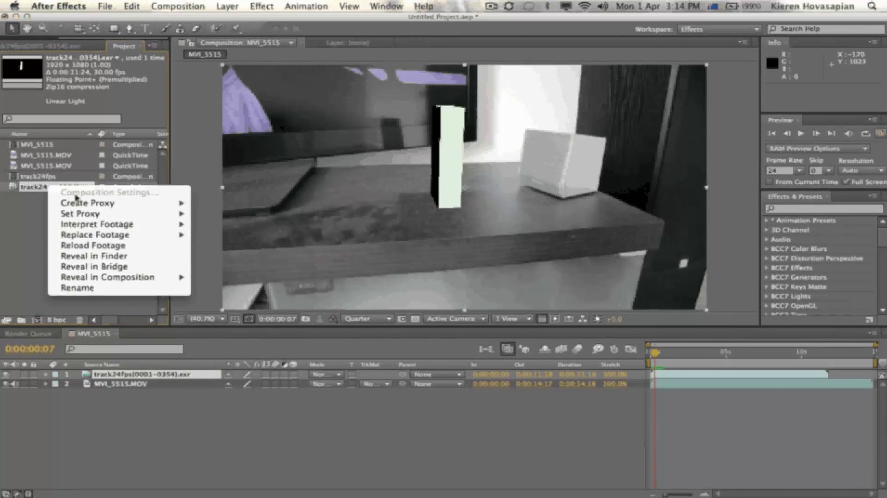
{"action": "mouse_move", "coordinate": [92, 224]}
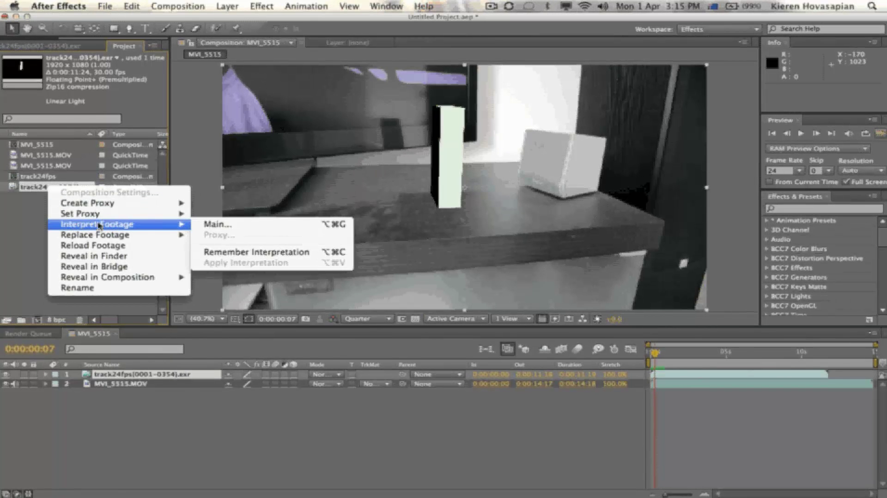
{"action": "left_click", "coordinate": [219, 227]}
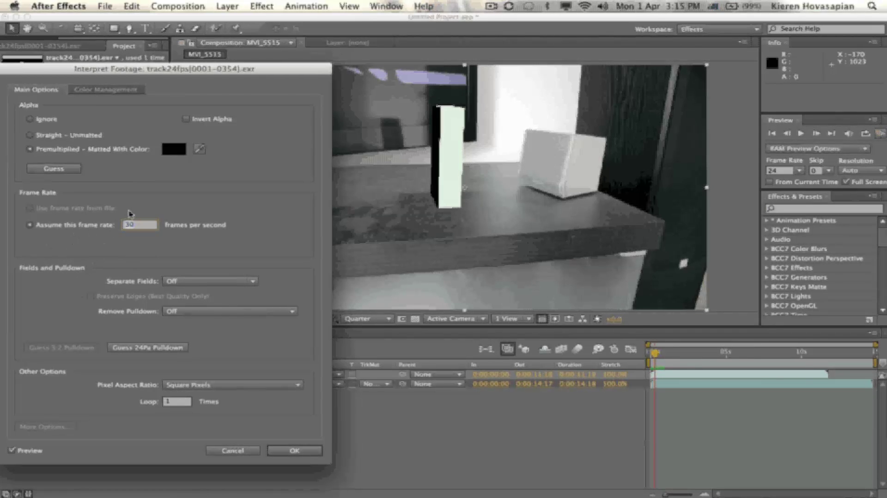
{"action": "type", "text": "24"}
{"action": "key", "text": "Return"}
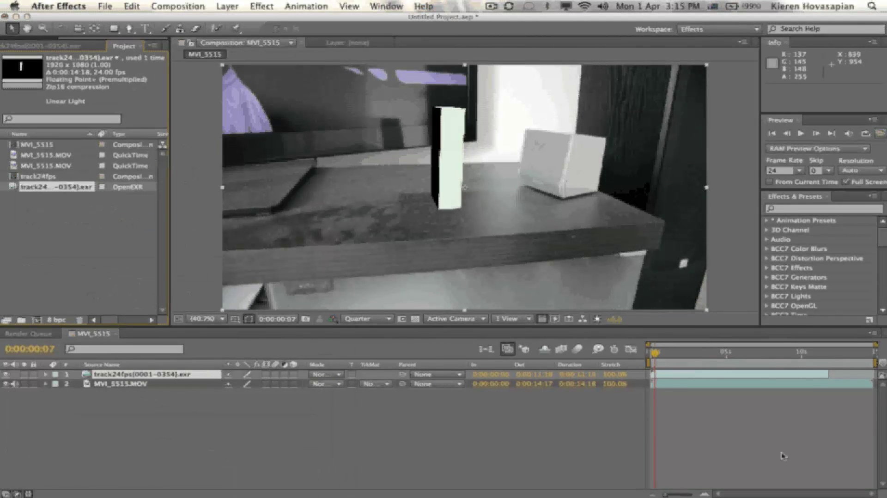
- Move layer 1 to start at 0:00:00:00 and play the composite from the beginning
{"action": "left_click_drag", "start_coordinate": [823, 375], "coordinate": [872, 375]}
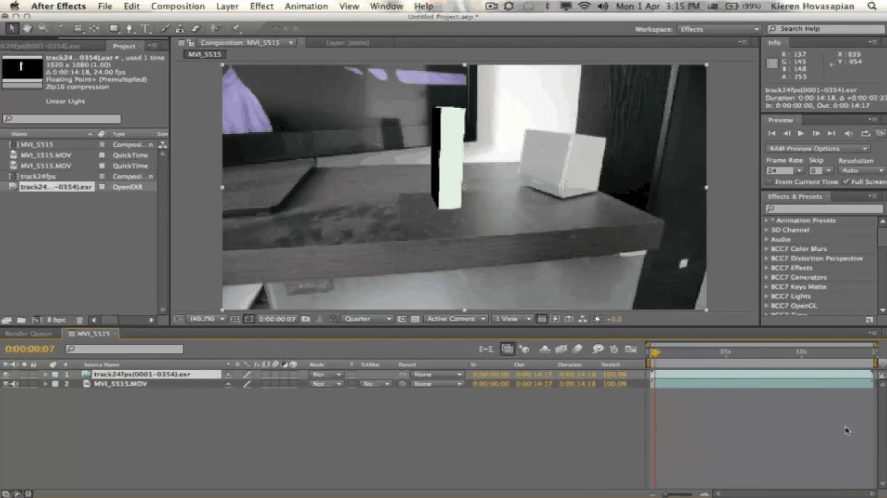
{"action": "scroll", "coordinate": [847, 430], "scroll_direction": "up", "scroll_amount": 5, "text": "alt"}
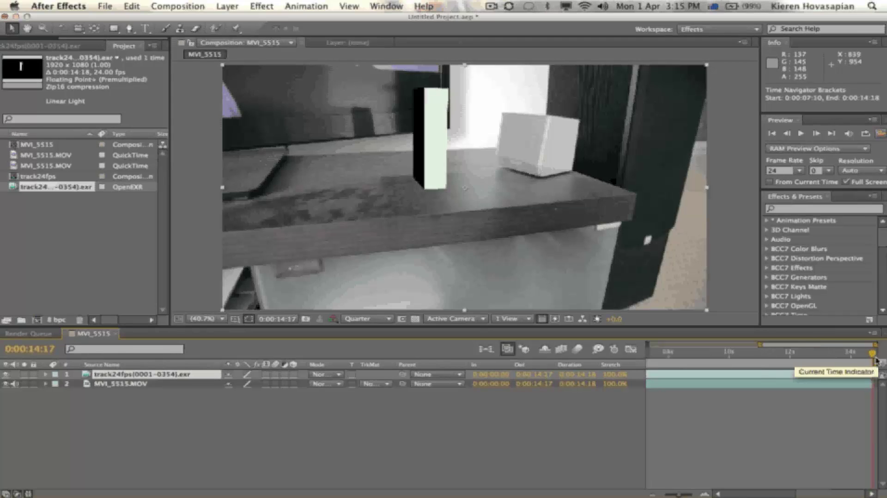
{"action": "scroll", "coordinate": [830, 355], "scroll_direction": "down", "scroll_amount": 8, "text": "alt"}
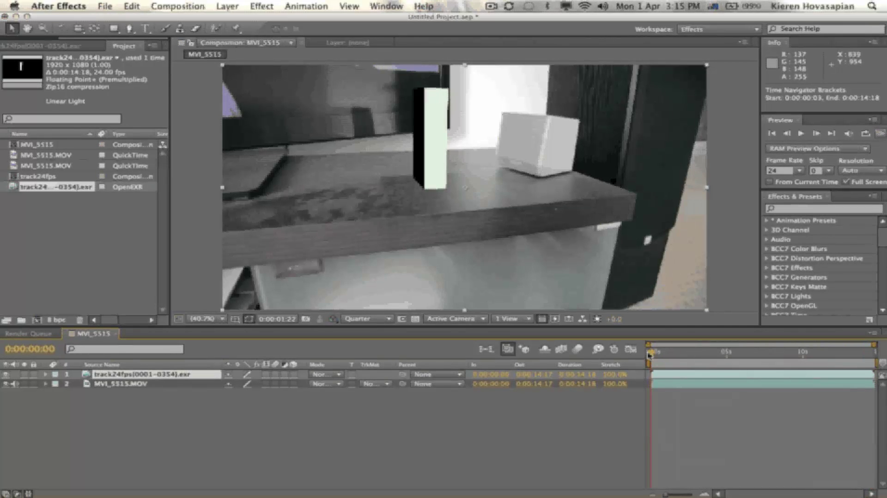
{"action": "left_click", "coordinate": [649, 354]}
{"action": "key", "text": "space"}
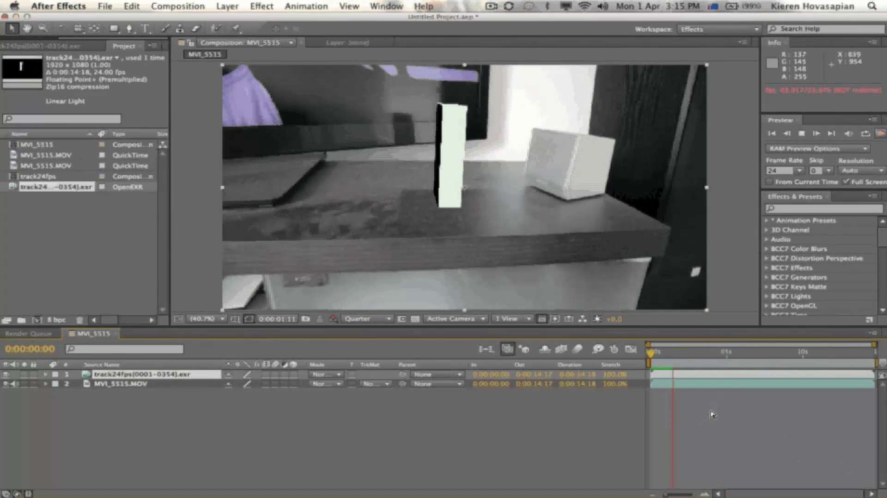
{"action": "key", "text": "super+Tab"}
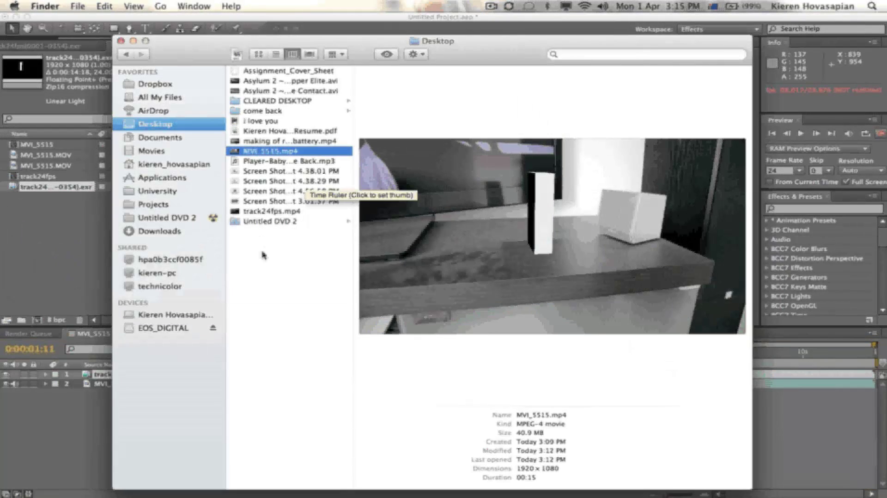
- Quick Look the MVI_5515.mp4 movie on the Desktop, then return to After Effects
{"action": "key", "text": "space"}
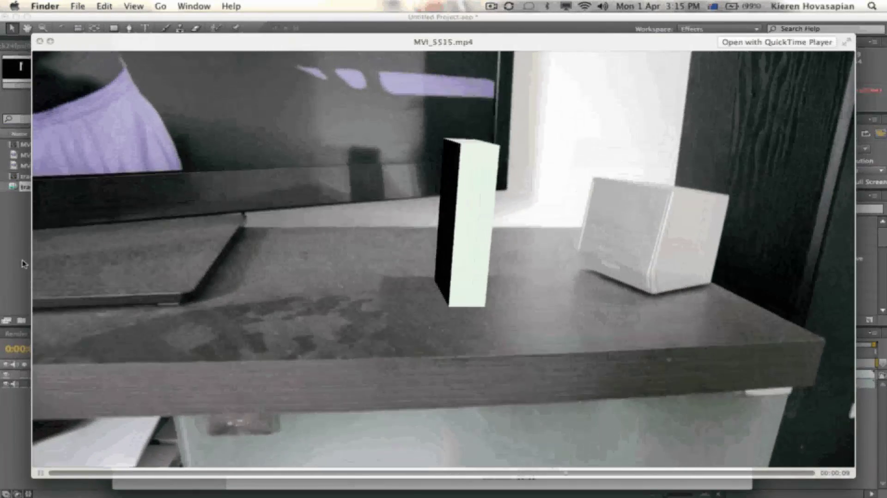
{"action": "left_click", "coordinate": [23, 264]}
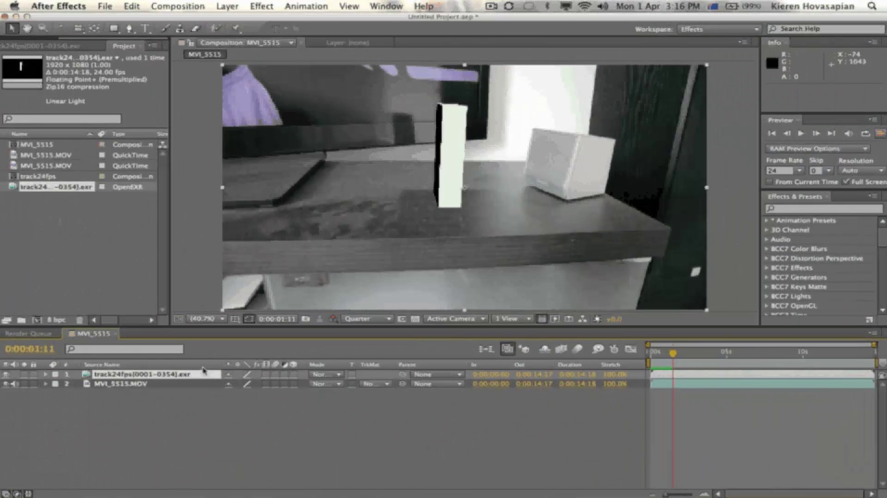
{"action": "left_click", "coordinate": [193, 407]}
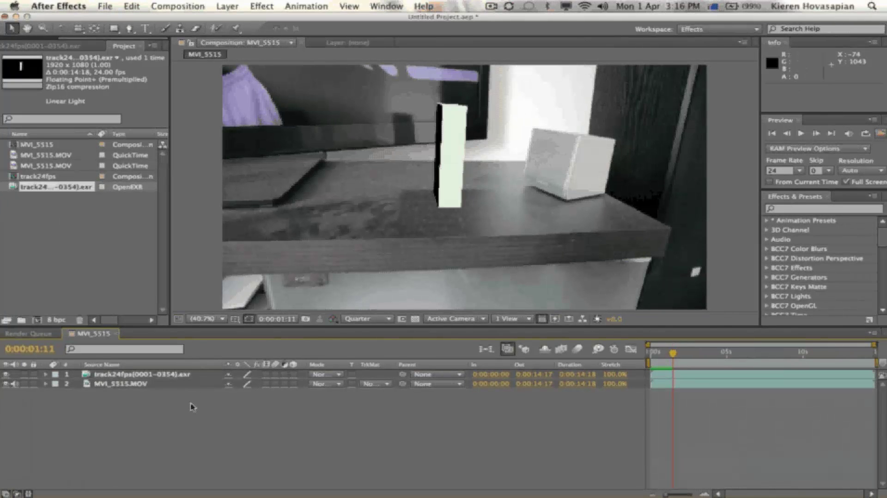
{"action": "mouse_move", "coordinate": [673, 357]}
{"action": "left_mouse_down"}
{"action": "mouse_move", "coordinate": [653, 357]}
{"action": "mouse_move", "coordinate": [663, 357]}
{"action": "left_mouse_up"}
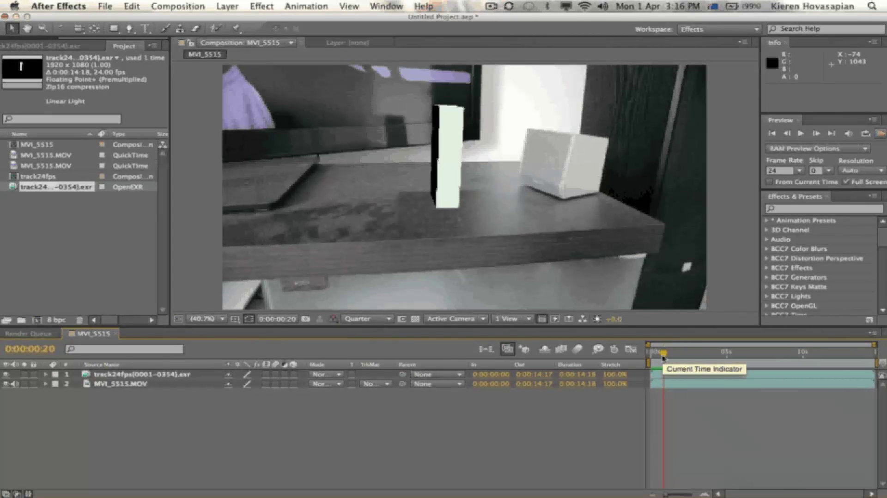
{"action": "left_click_drag", "start_coordinate": [663, 357], "coordinate": [667, 354]}
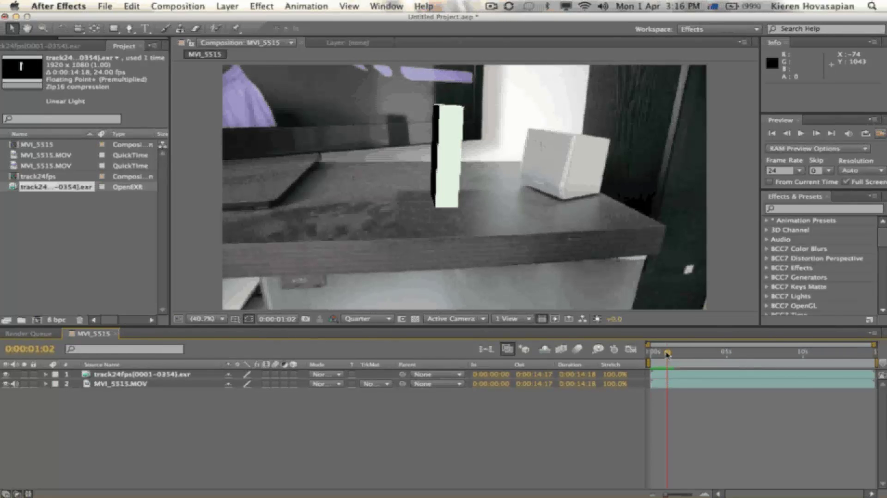
{"action": "left_click_drag", "start_coordinate": [674, 357], "coordinate": [655, 356]}
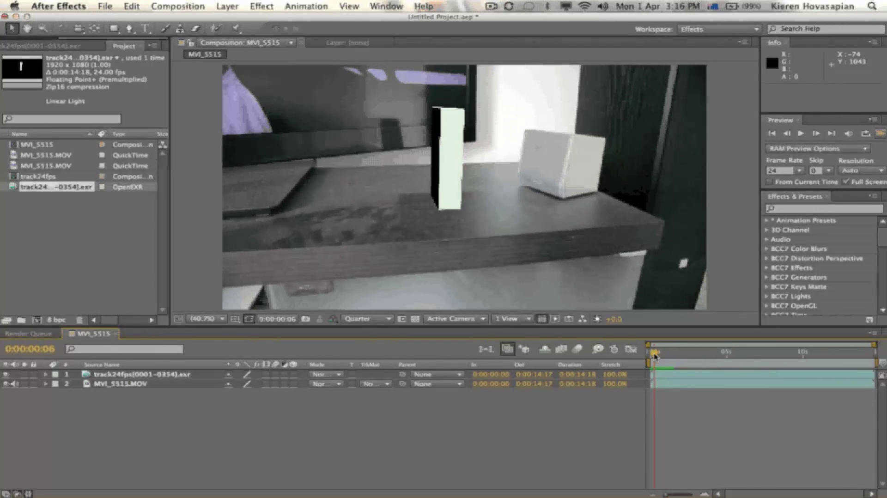